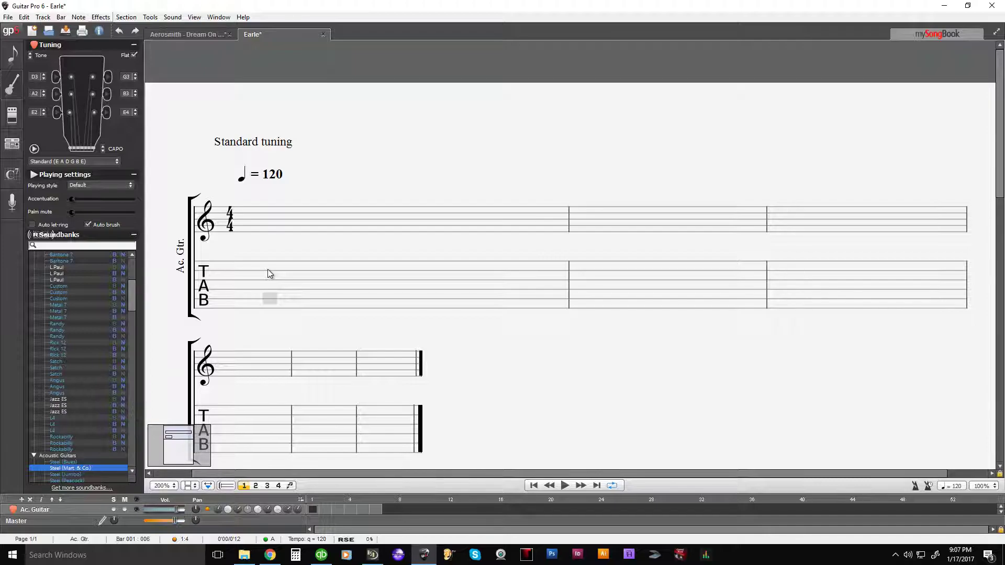
Enter an eighth note at fret 3 on the first string at the start of bar 1 and display the notation tools
click(268, 271)
key(3)
key(KP_Subtract)
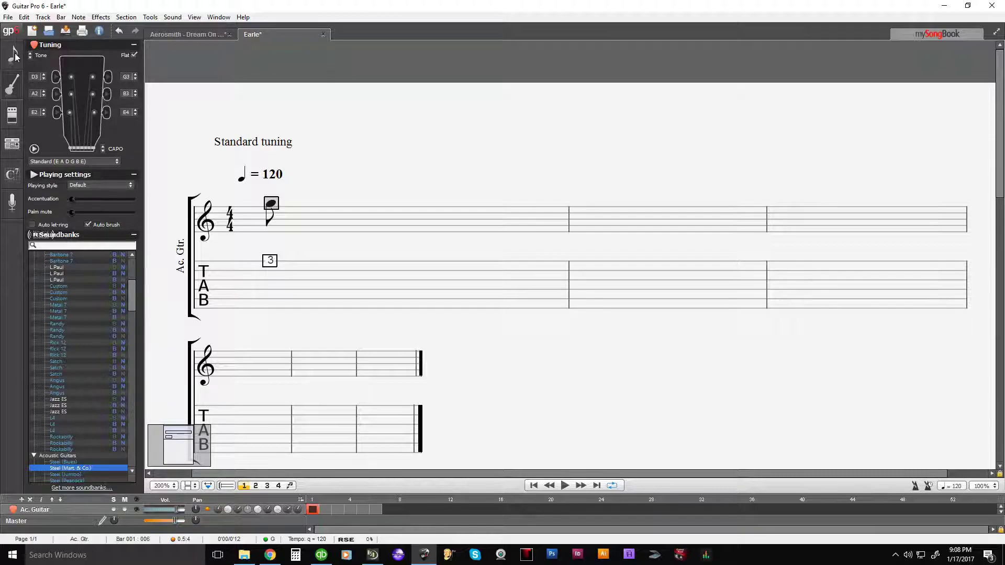
key(F2)
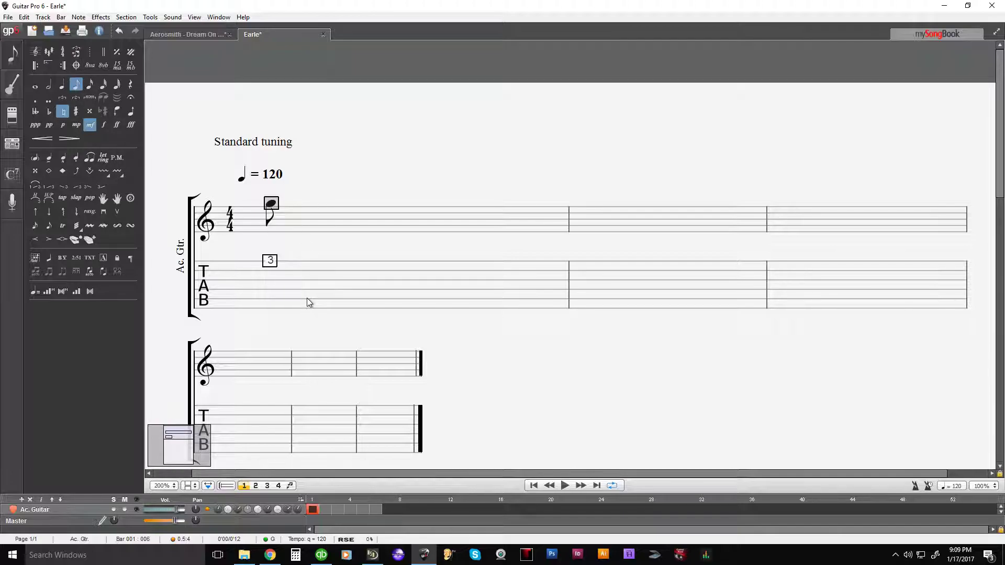
Complete bar 1's eighth-note melody with frets 3, 1, 1, 0, 0 on the first string and 3, 3 on the second string
key(Right)
key(3)
key(Right)
key(1)
key(Right)
key(1)
key(Right)
key(0)
key(Right)
key(0)
key(Right)
key(Down)
key(3)
key(Right)
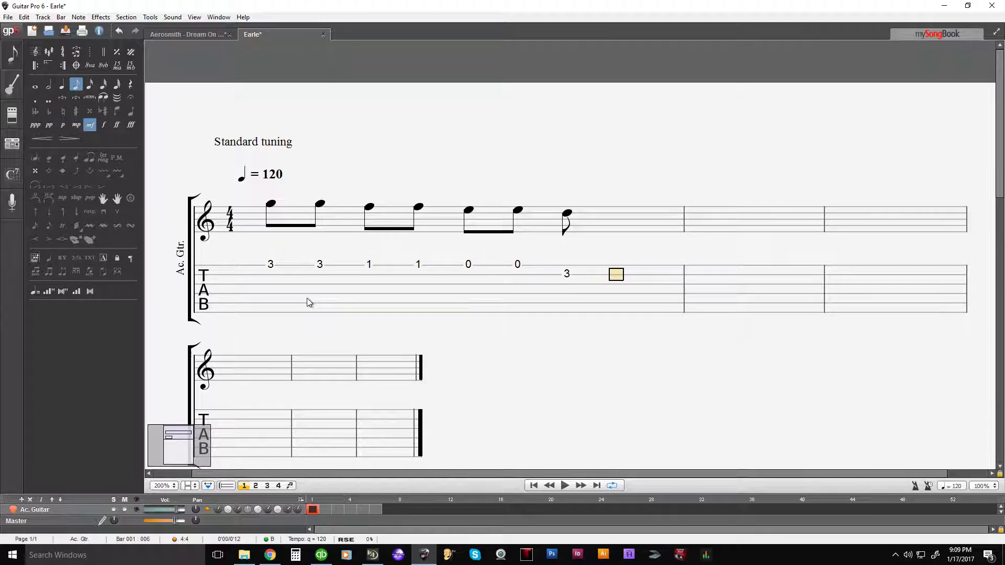
key(3)
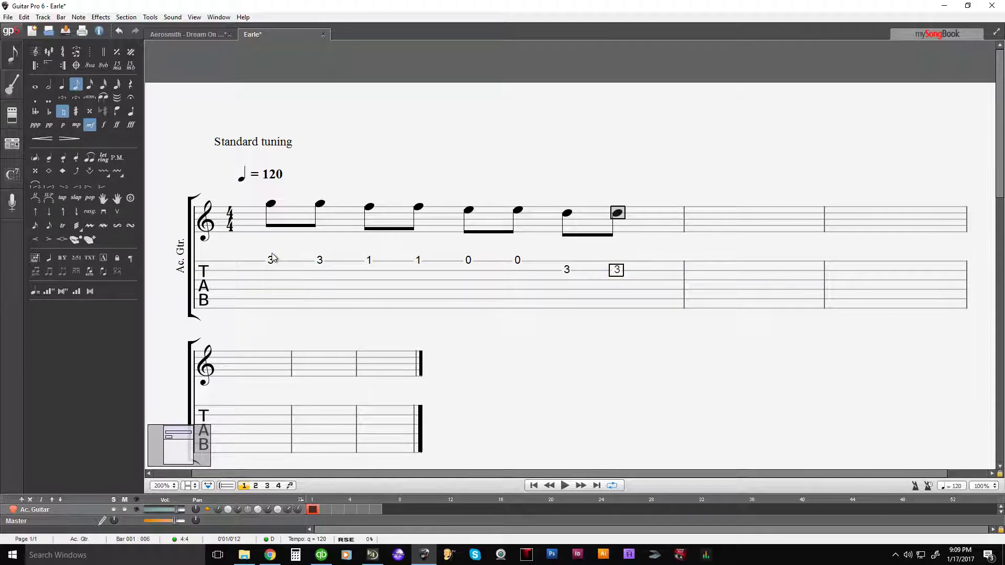
Play bar 1 from its first note twice to check the melody
click(277, 289)
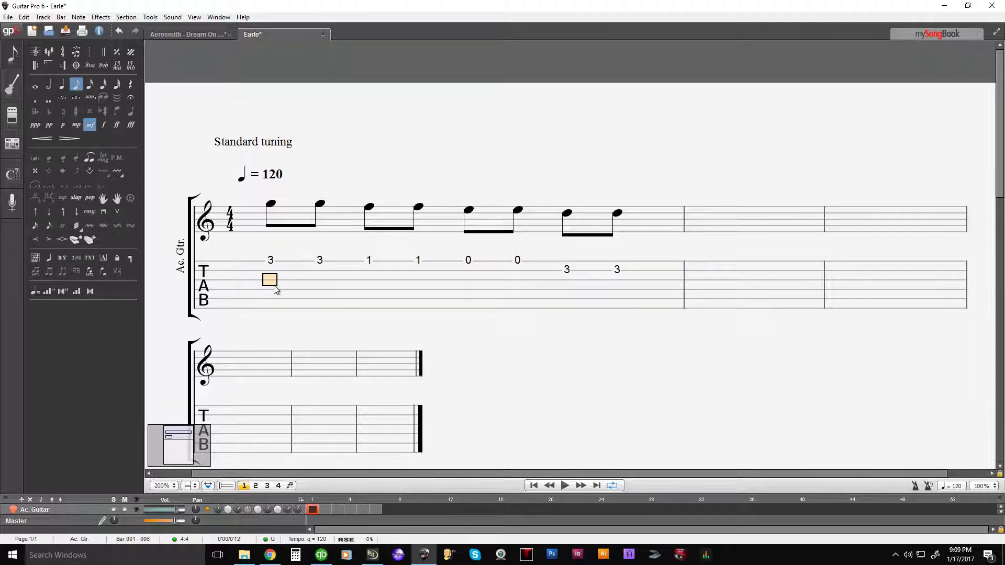
key(space)
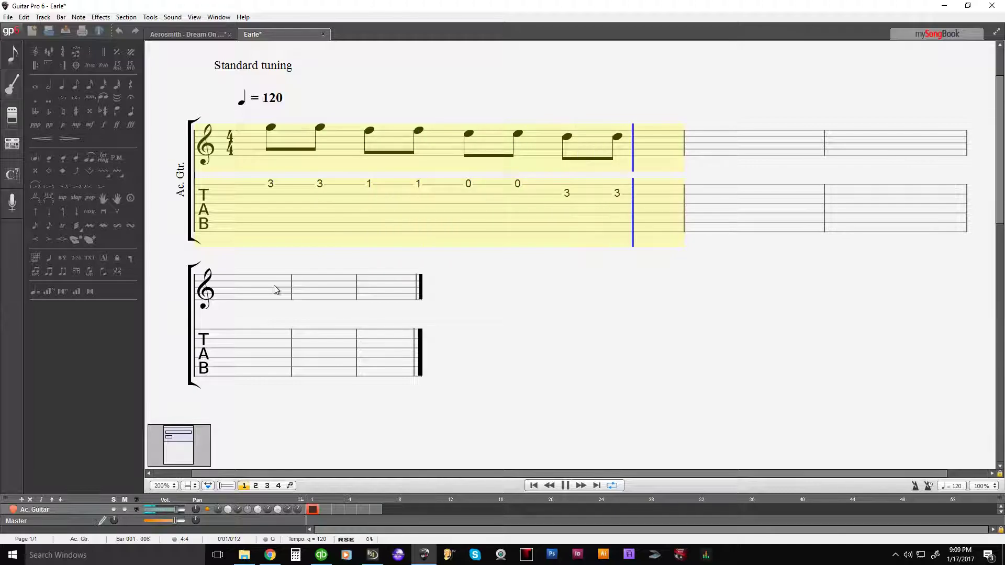
key(space)
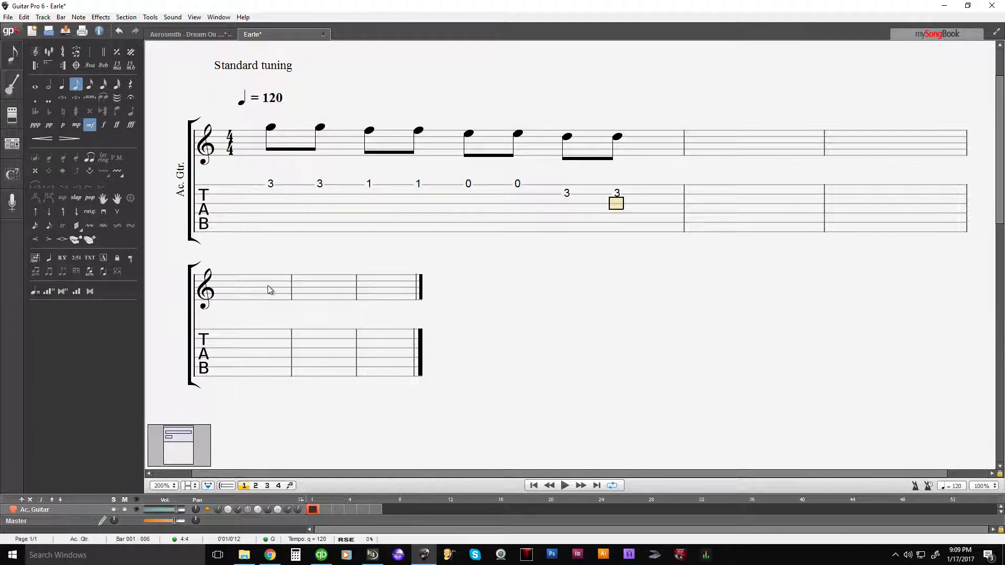
click(267, 206)
key(space)
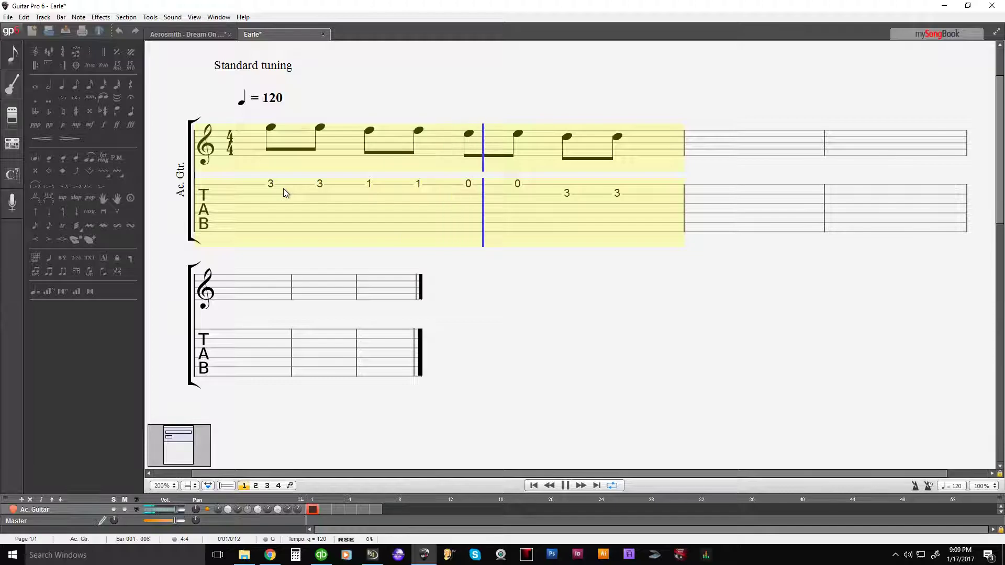
key(space)
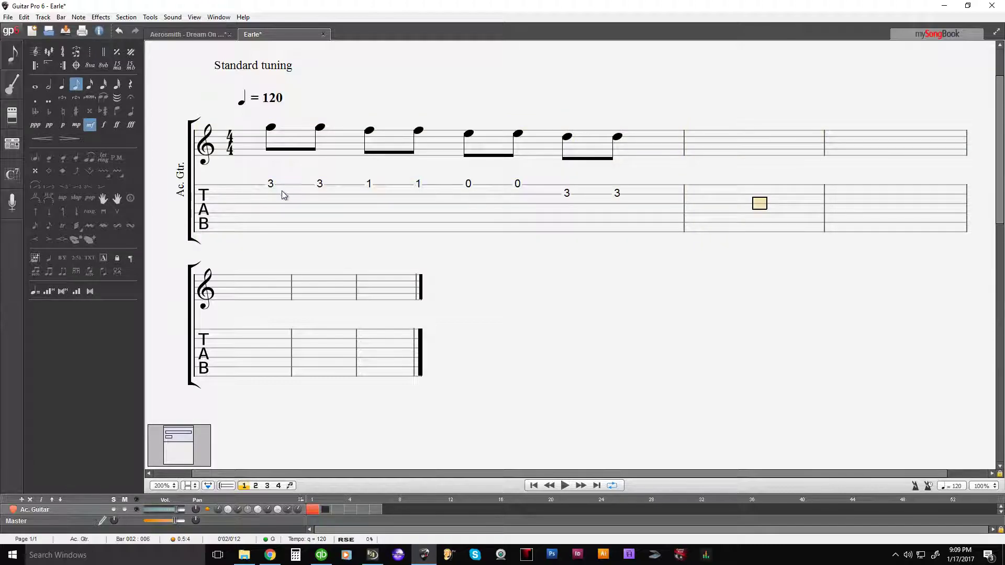
Add fret 3 bass notes under the four beats of bar 1, alternating between the fifth and sixth strings, starting on the fifth
click(277, 225)
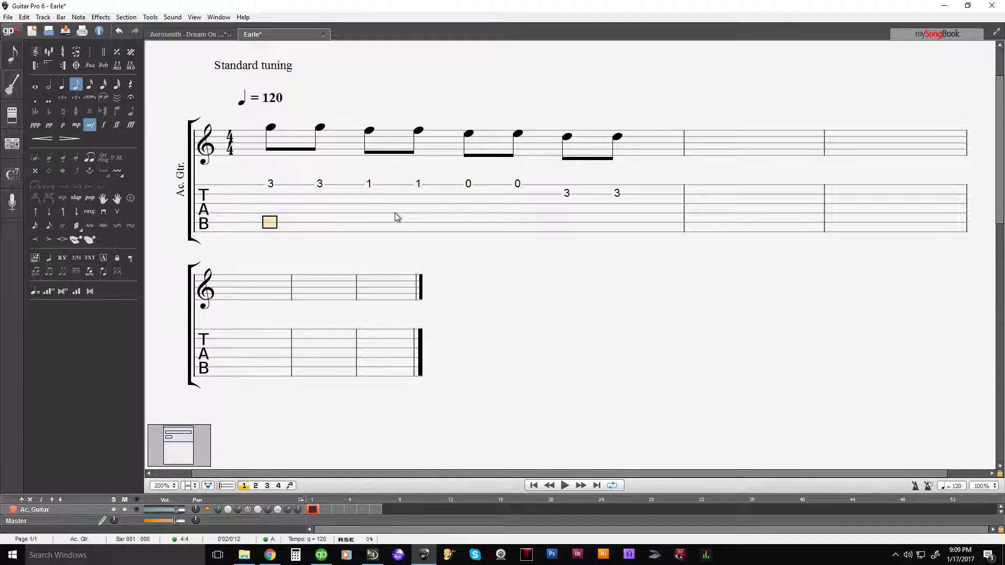
text(3)
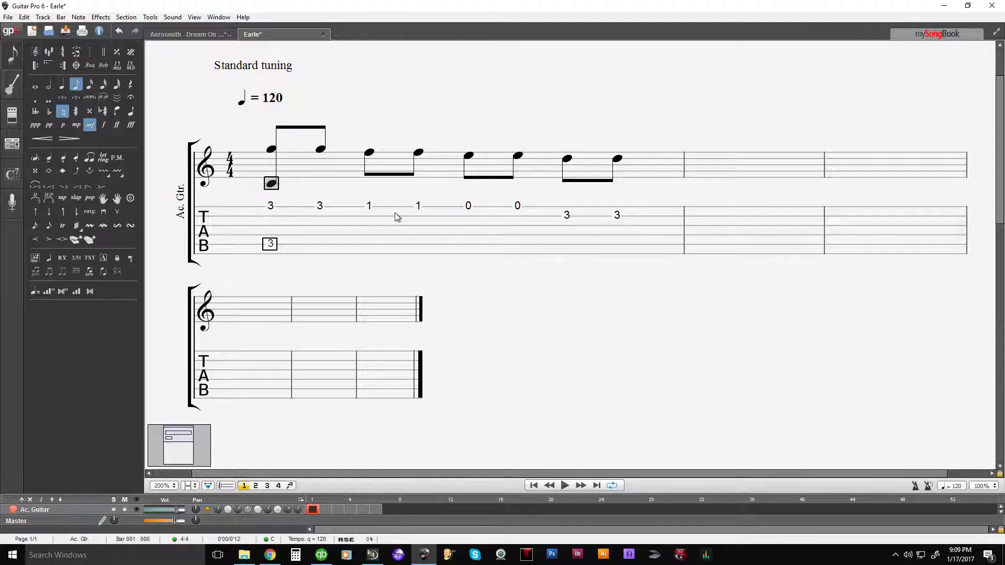
click(269, 253)
click(270, 245)
click(373, 250)
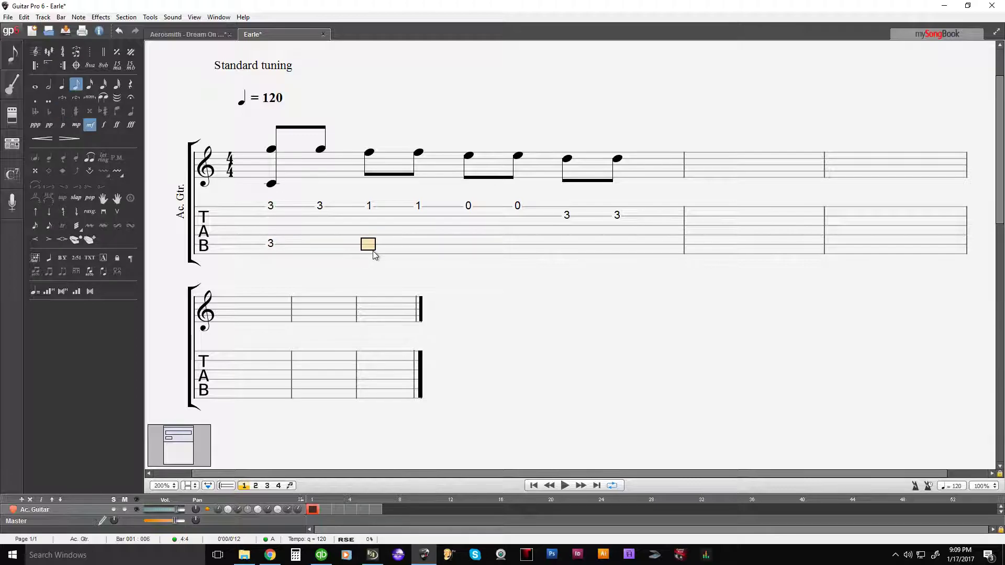
click(369, 255)
text(3)
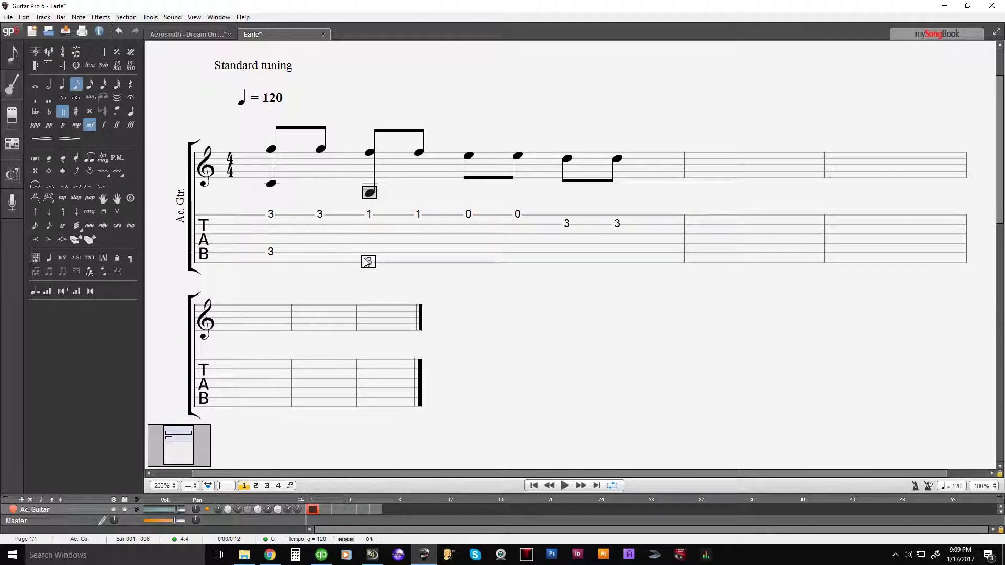
click(472, 258)
text(3)
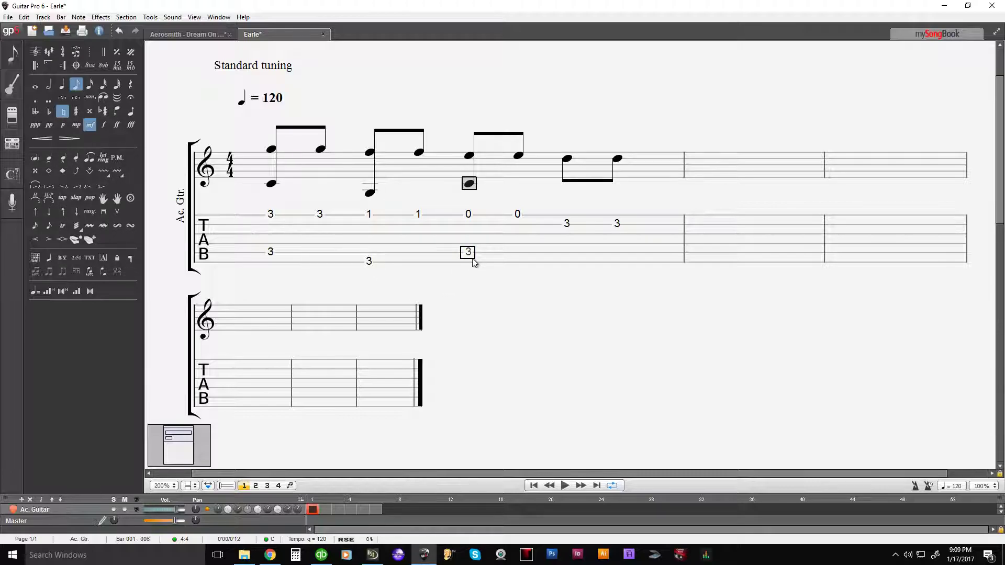
click(570, 263)
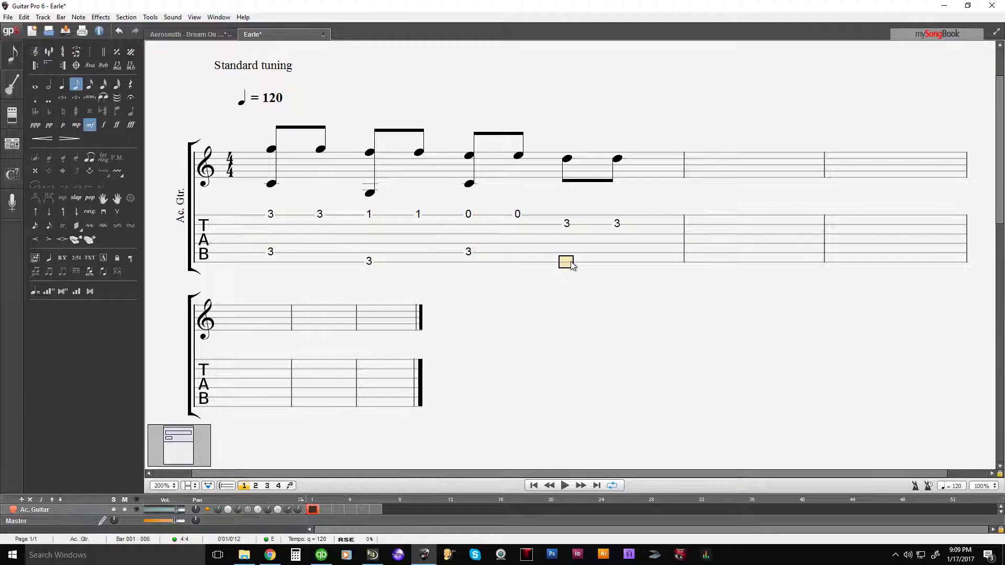
text(3)
Play bar 1 from the beginning to hear the melody together with the bass notes
click(263, 237)
key(space)
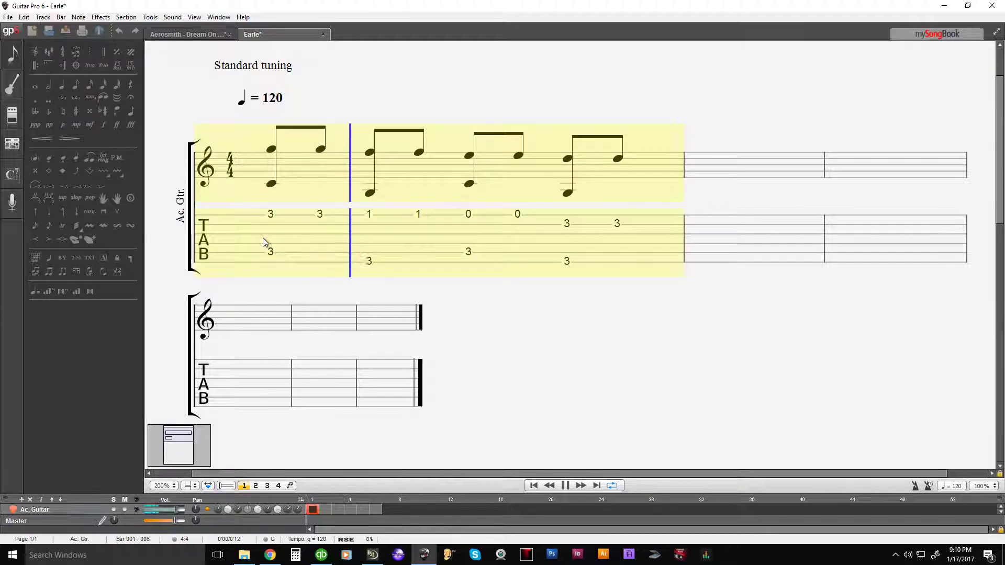
key(space)
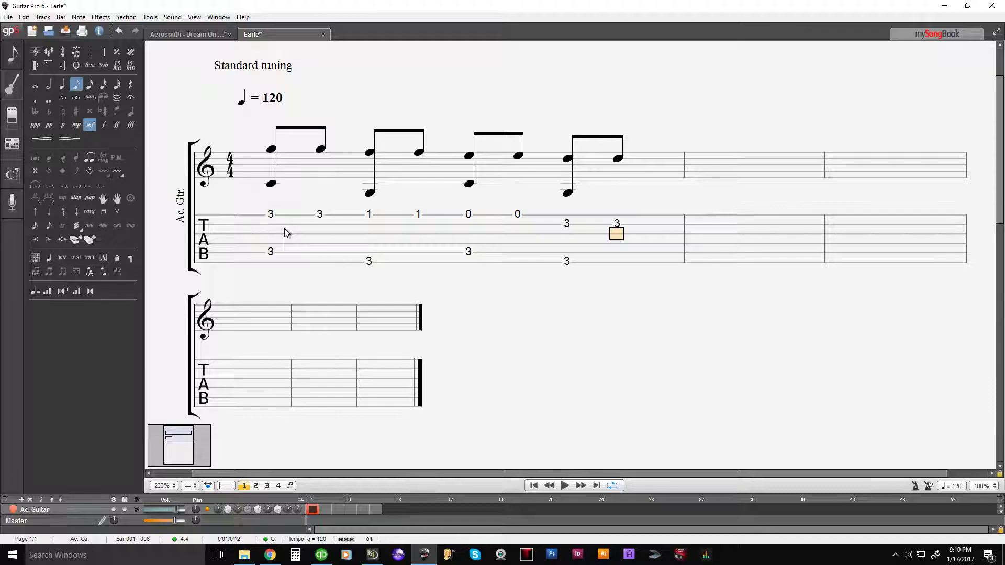
Enable Auto let-ring for the acoustic guitar track and play bar 1 with it
click(271, 253)
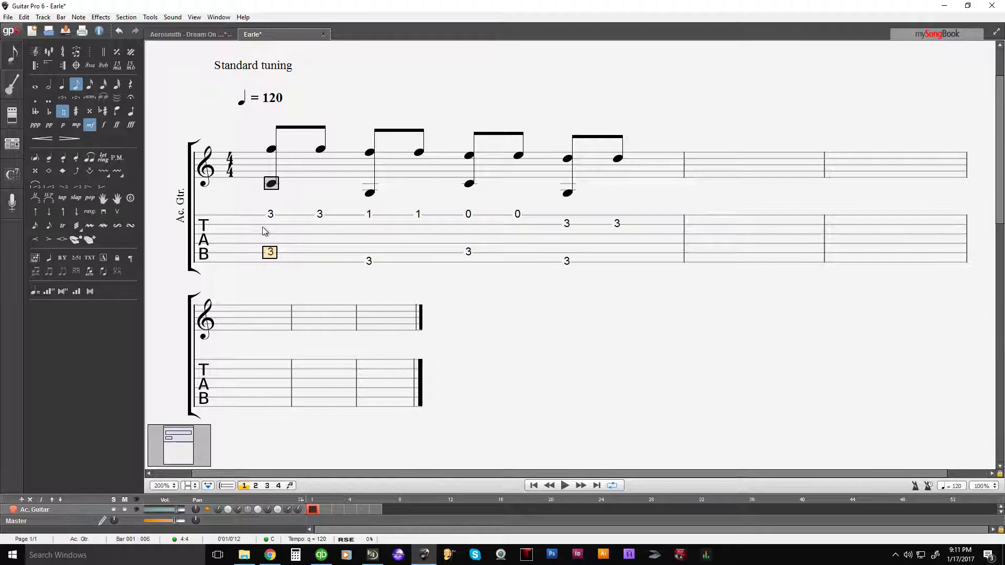
click(270, 181)
click(13, 86)
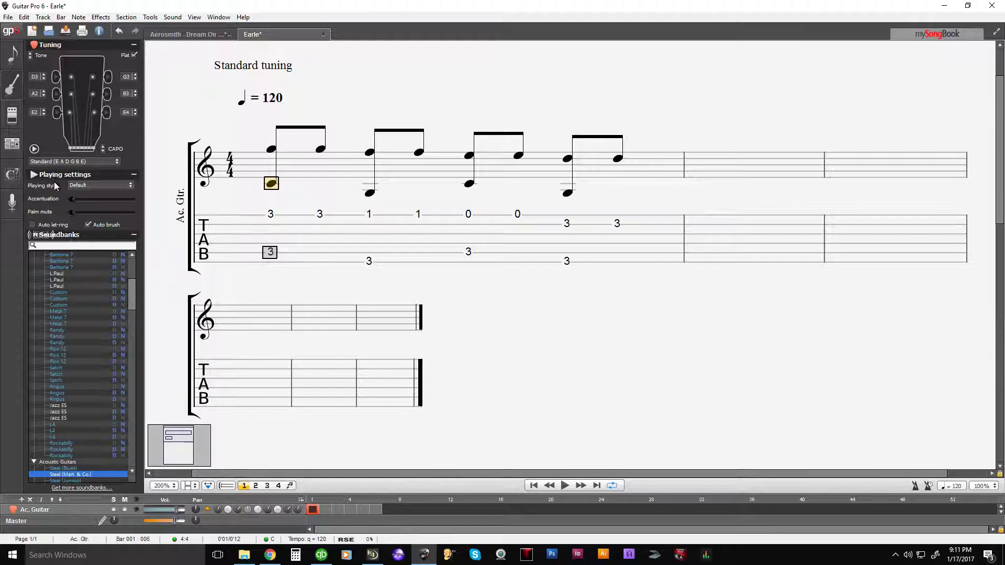
click(32, 224)
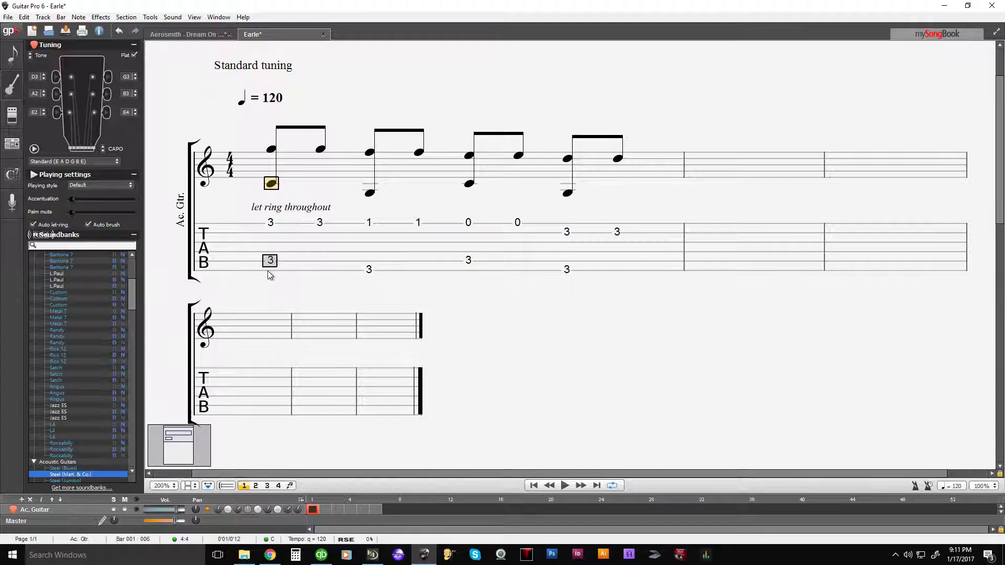
key(space)
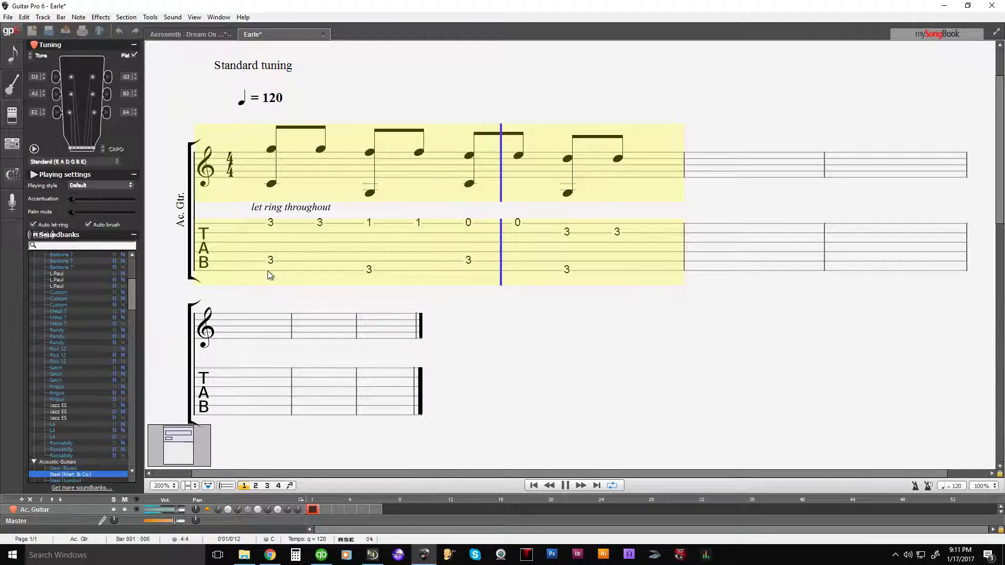
key(space)
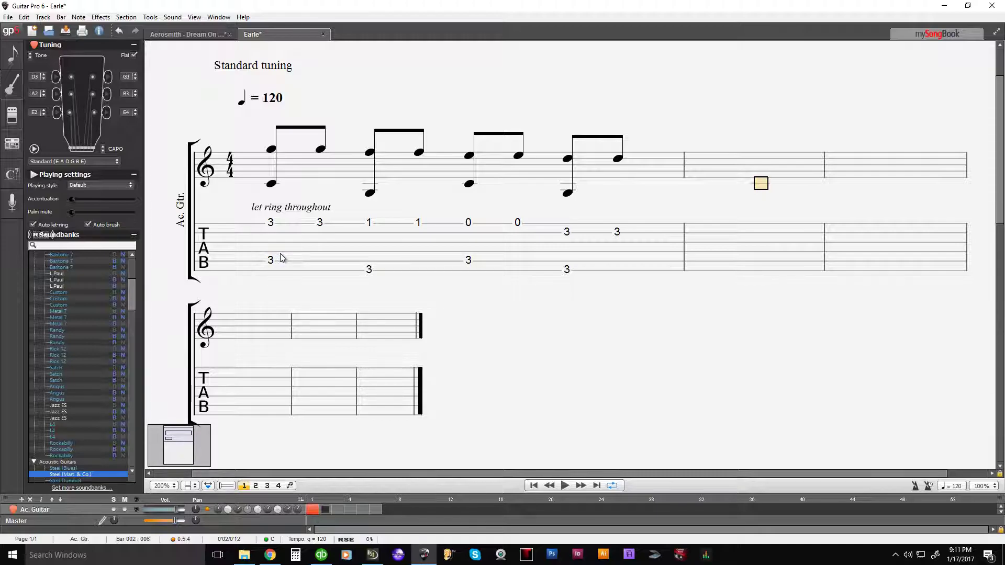
Disable Auto let-ring for the acoustic guitar track
click(271, 262)
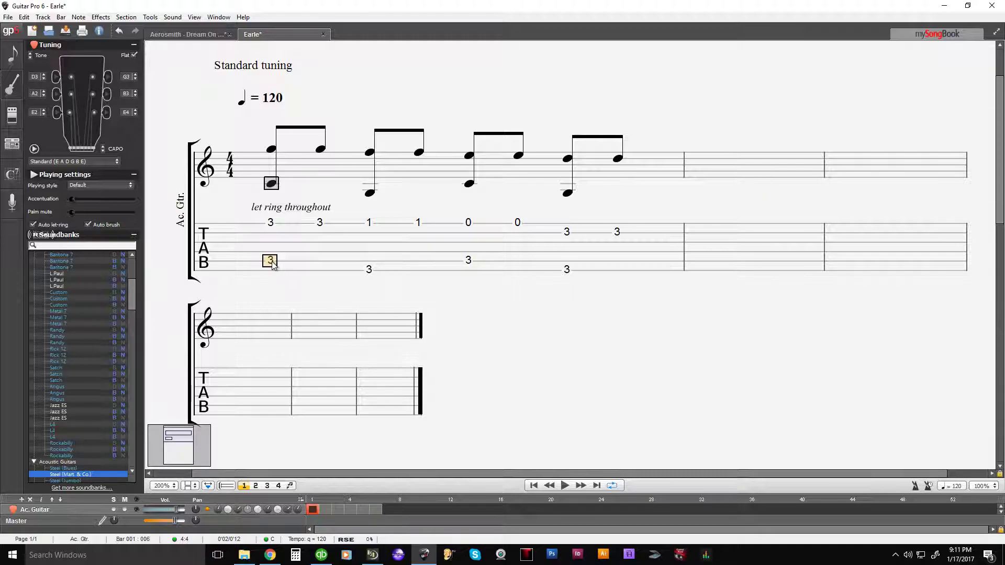
click(369, 271)
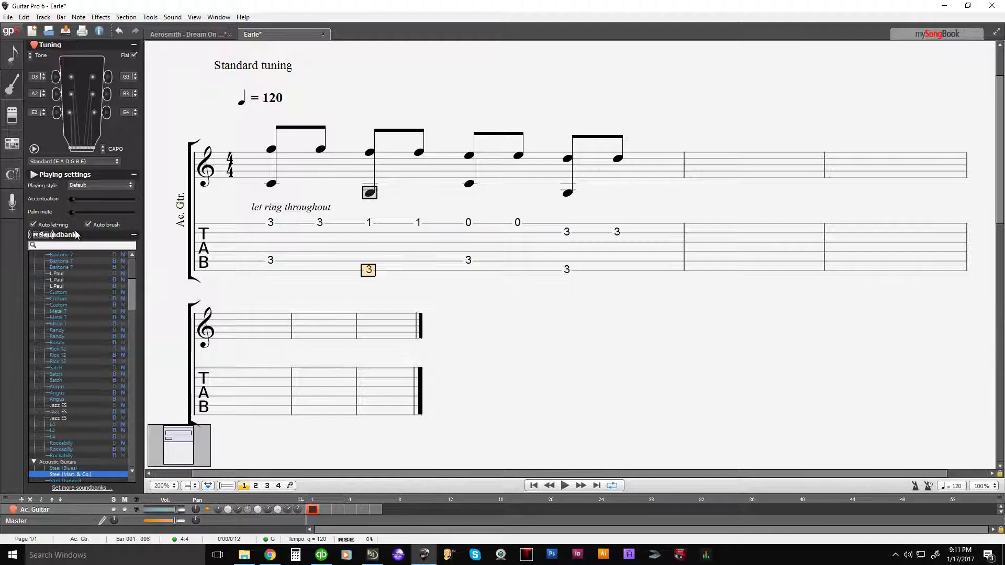
click(270, 255)
click(270, 260)
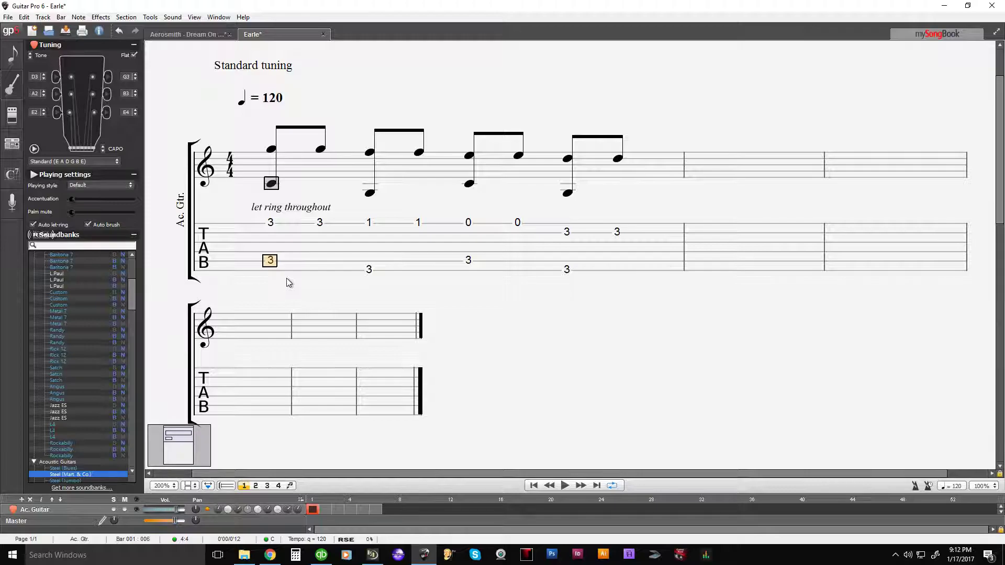
click(33, 224)
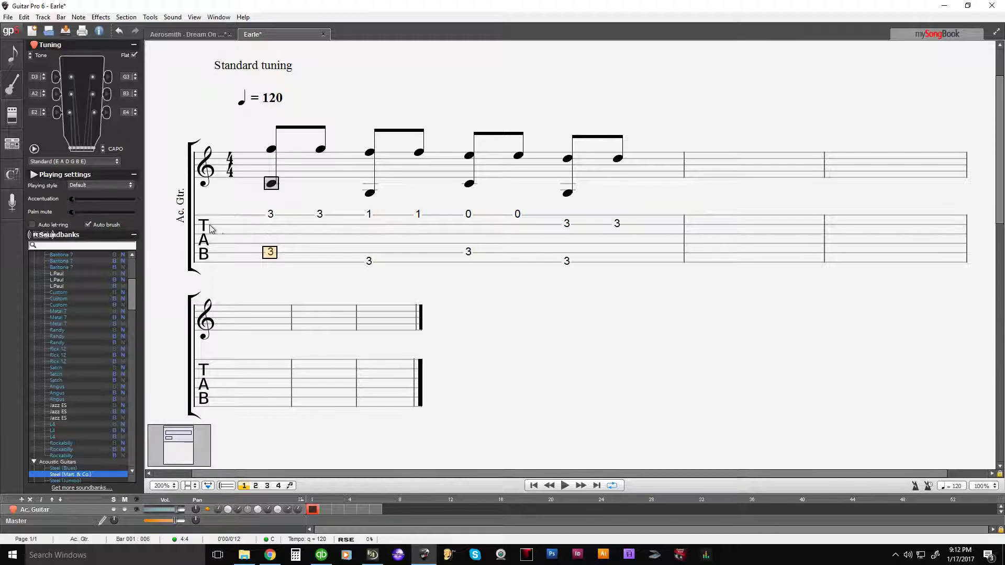
Add fret 3 on the fifth string at bar 1's second eighth note and tie it to the preceding bass note
click(318, 253)
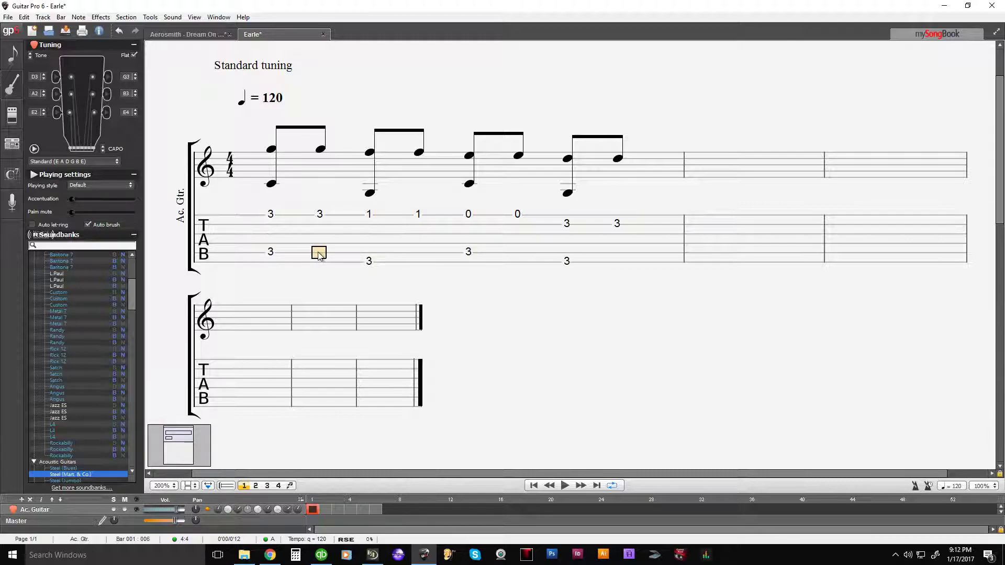
text(3)
click(13, 54)
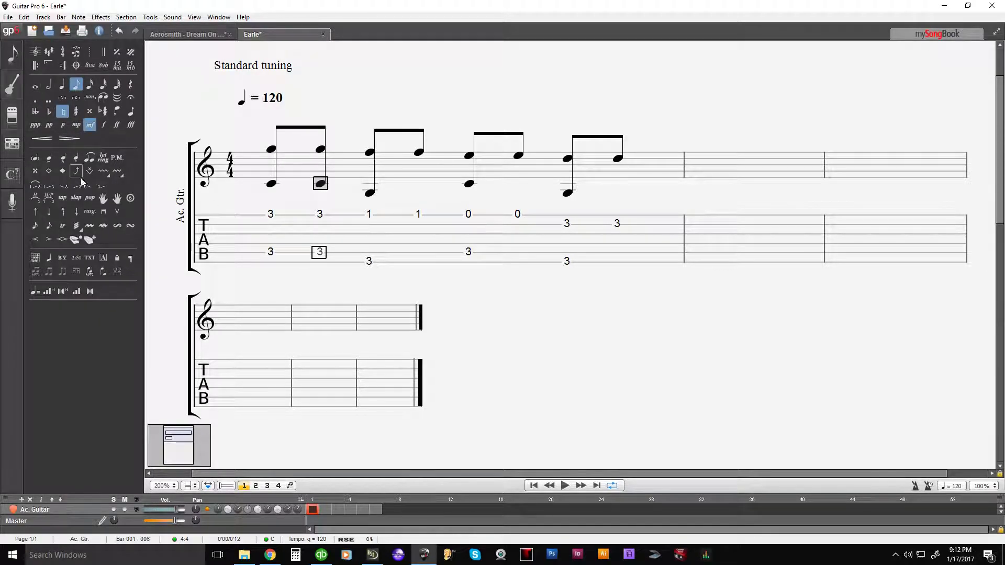
click(103, 98)
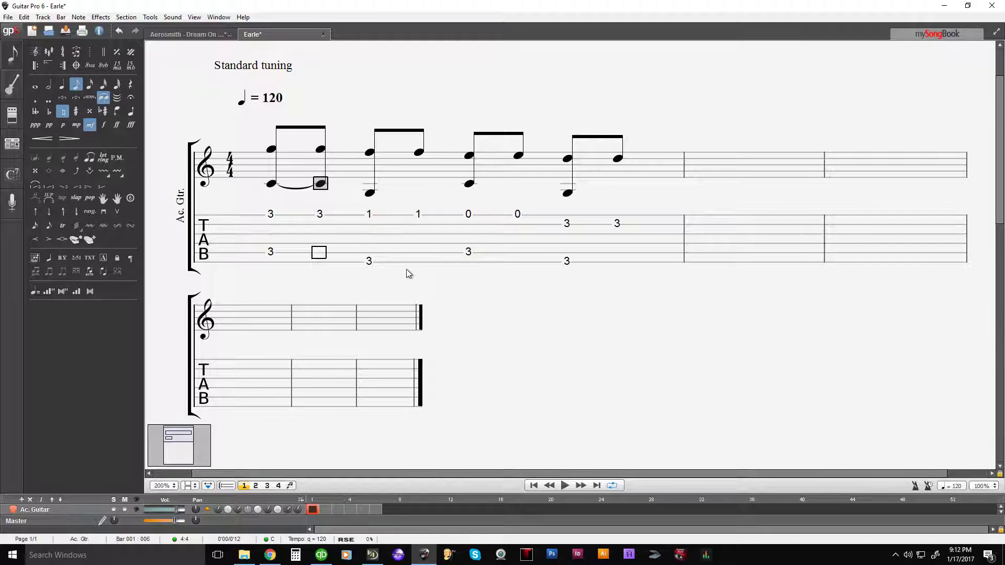
Add fret 3 on the sixth string at bar 1's fourth eighth note
click(420, 266)
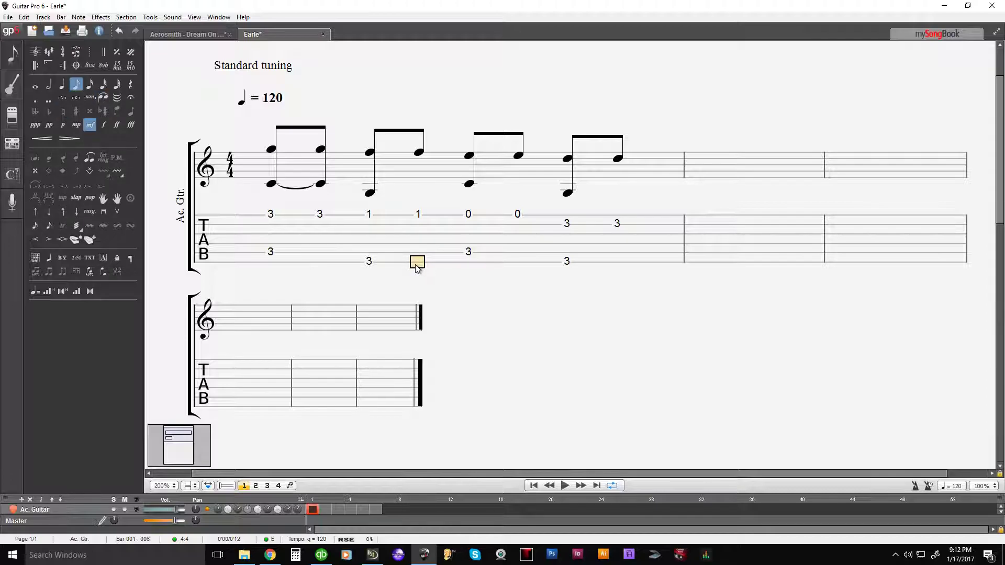
text(3)
click(416, 255)
text(3)
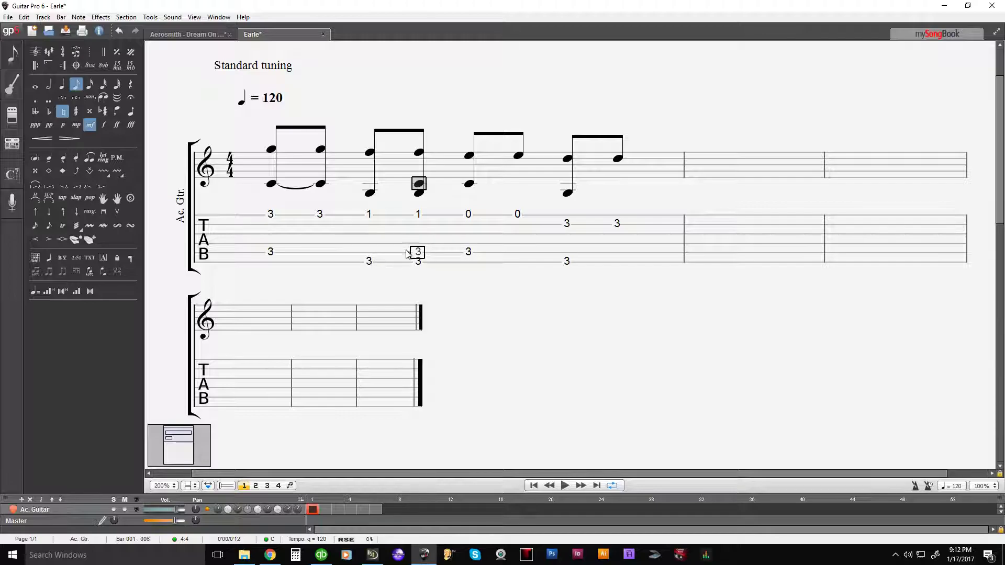
key(Delete)
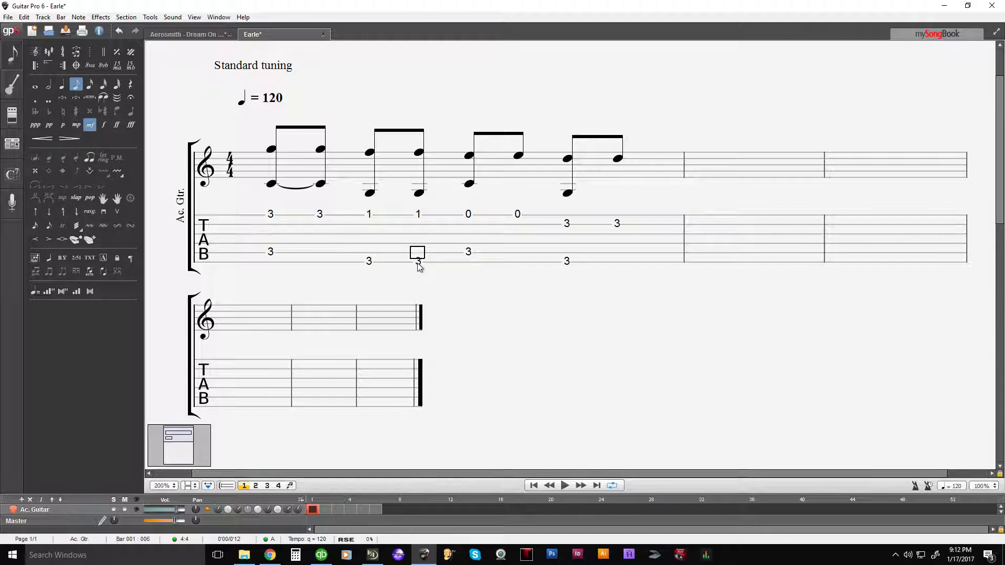
Tie the sixth-string bass note on bar 1's fourth eighth note to the bass note before it
click(416, 262)
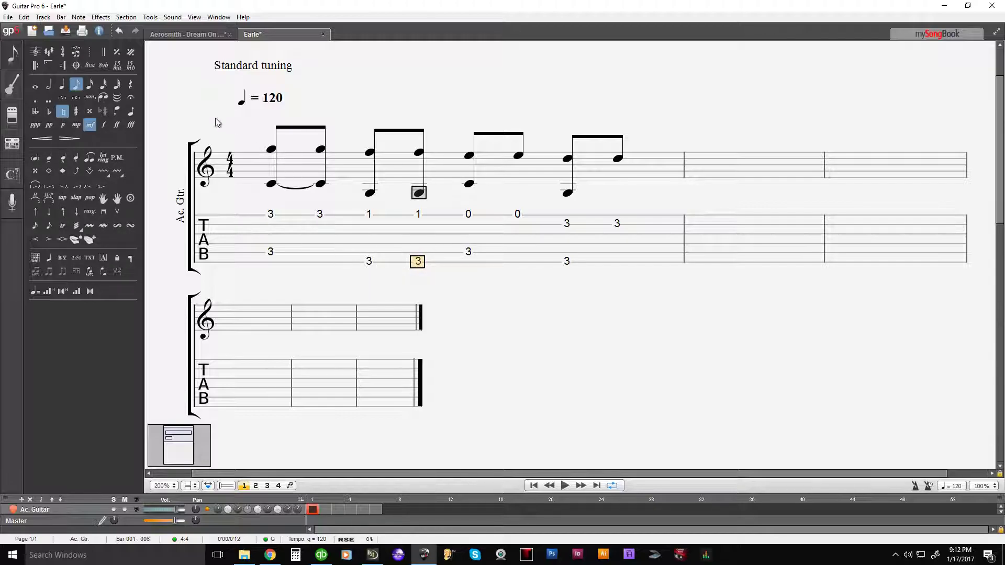
click(104, 101)
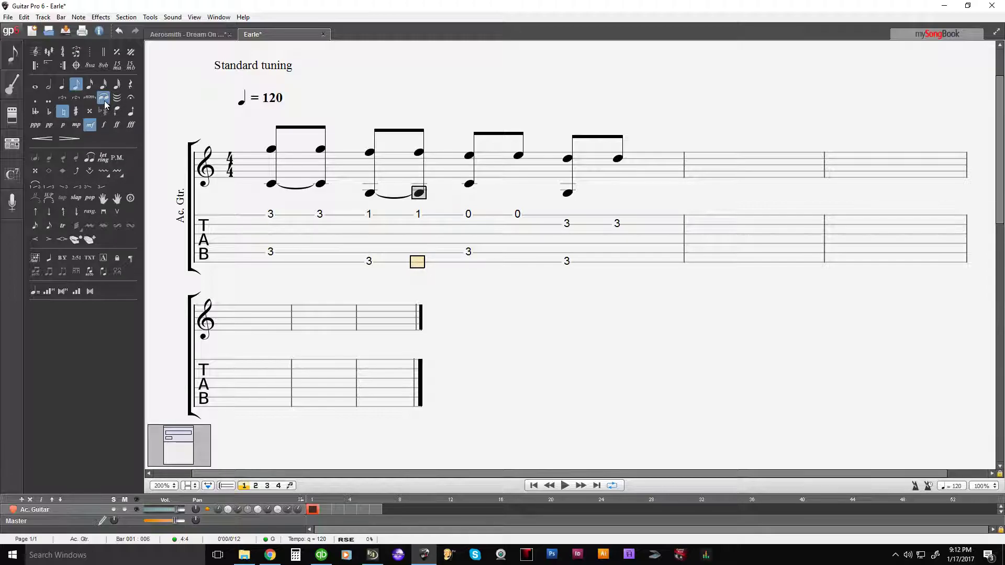
Add fret 3 on the fifth string at bar 1's sixth eighth note and tie it to the preceding bass note
click(517, 256)
text(3)
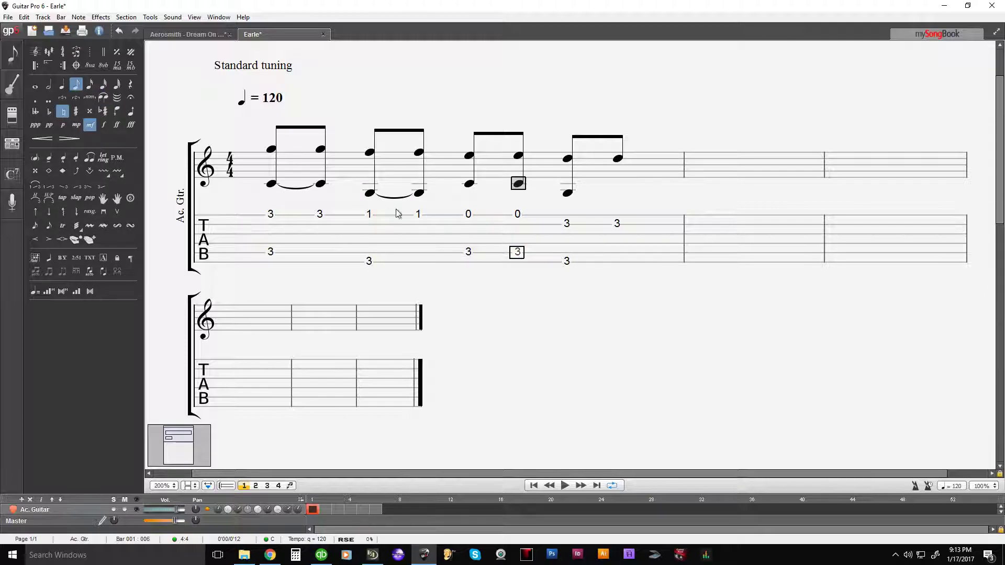
text(l)
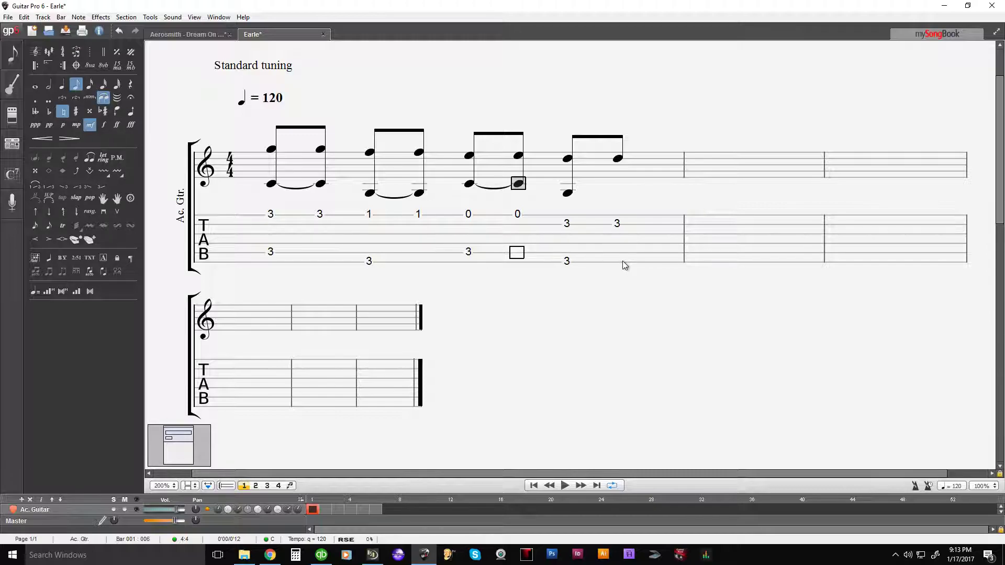
Add fret 3 on the sixth string at bar 1's eighth eighth note and tie it to the preceding bass note
click(616, 261)
text(3)
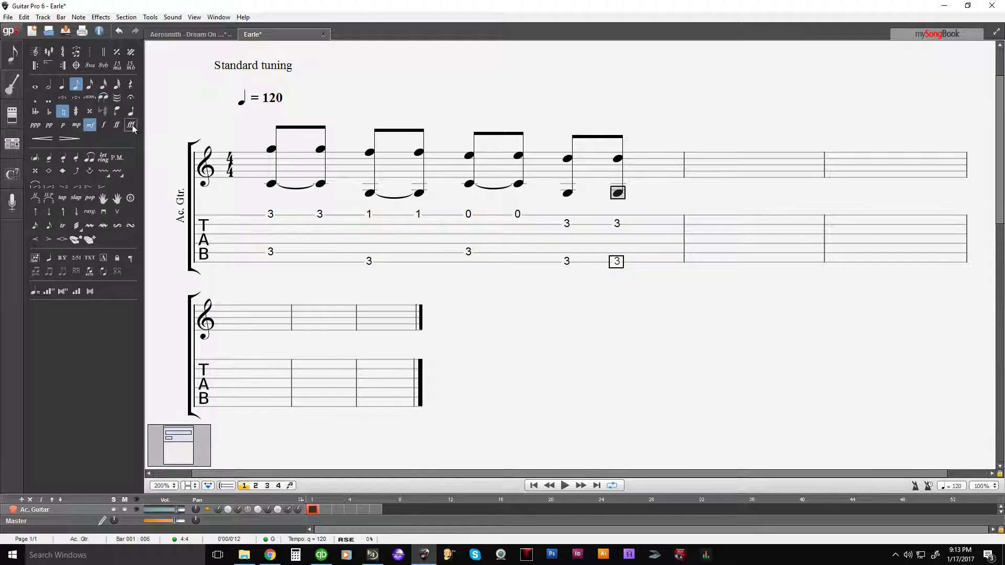
click(103, 97)
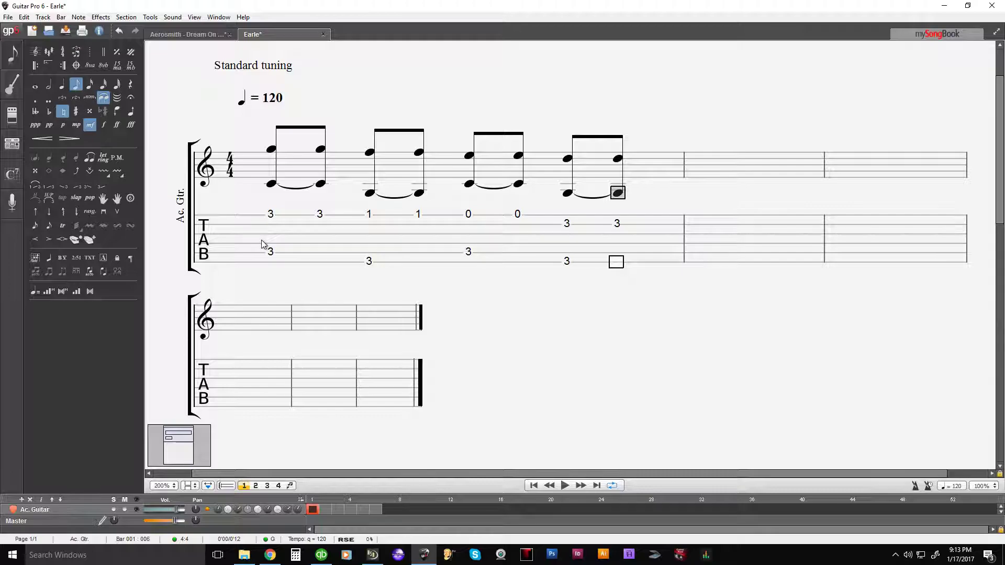
Play back bar 1 from its beginning to hear the melody with the tied bass notes, then stop playback
click(263, 236)
key(space)
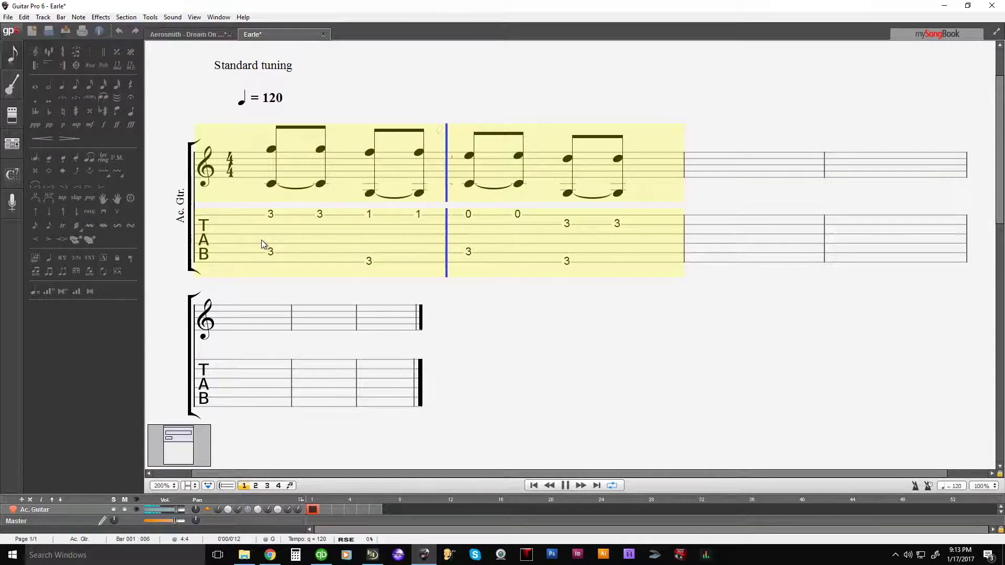
key(space)
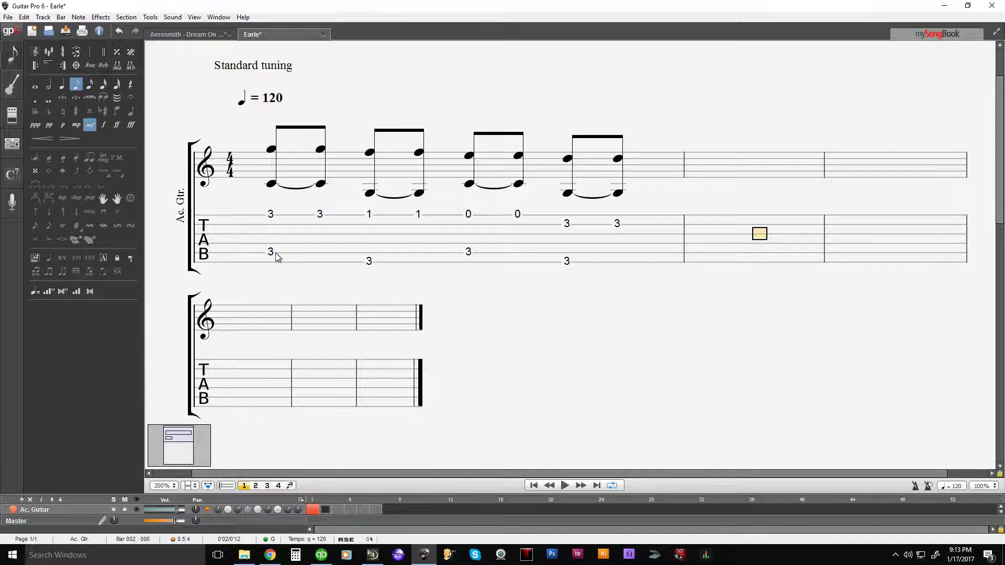
Delete all fifth- and sixth-string bass notes from bar 1, including the tied ones, keeping only the eighth-note melody
click(271, 255)
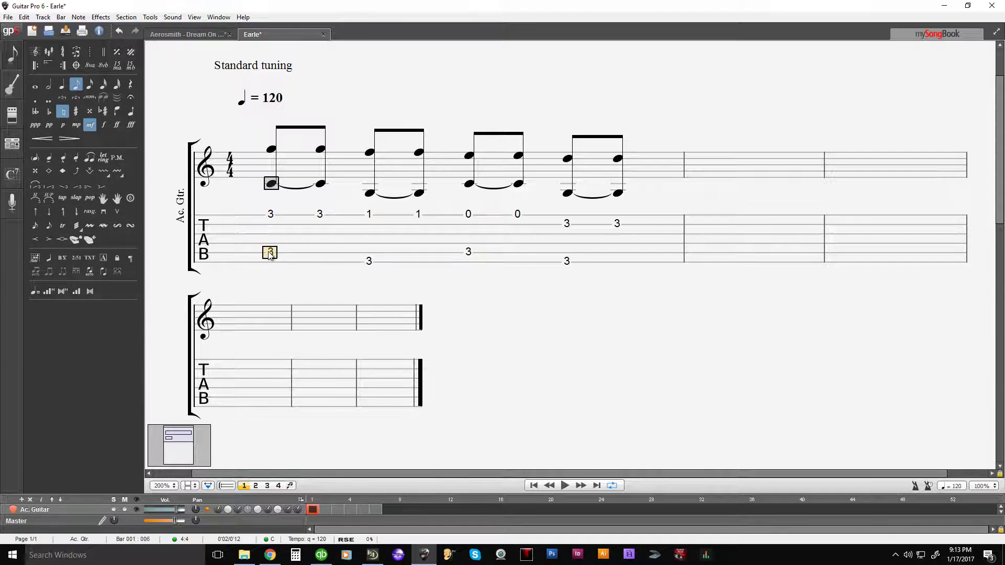
key(Delete)
key(Right)
key(Delete)
key(Right)
key(Down)
key(Delete)
key(Right)
key(Left)
key(Delete)
key(Right)
key(Up)
key(Delete)
key(Right)
key(Right)
key(Left)
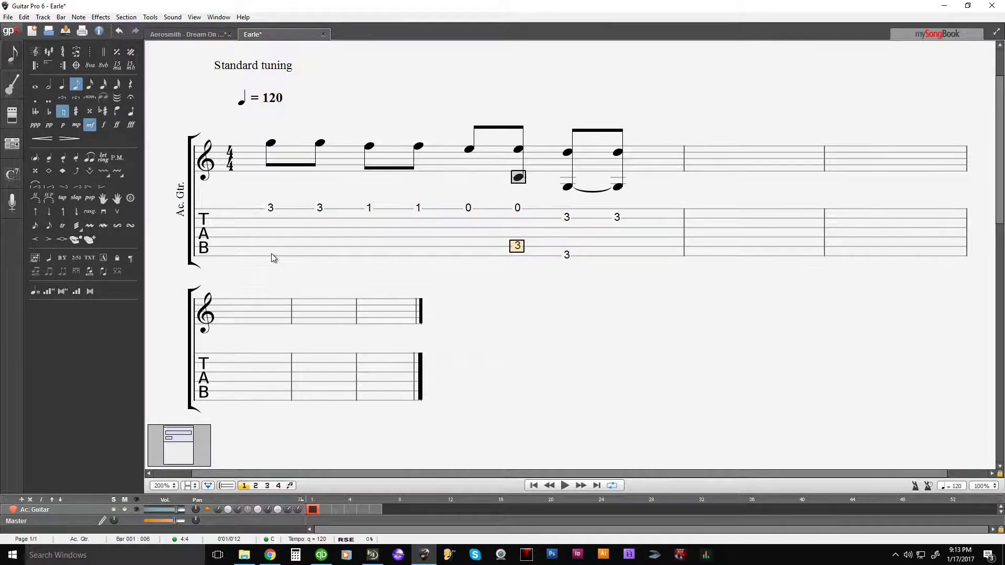
key(Delete)
key(Right)
key(Down)
key(Delete)
key(Right)
key(Delete)
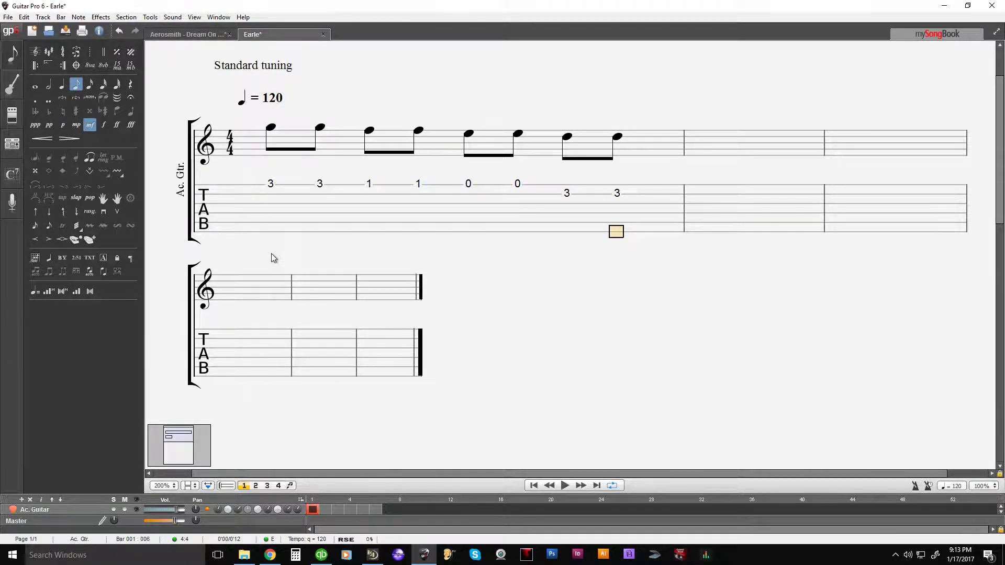
click(267, 192)
drag(268, 192, 641, 186)
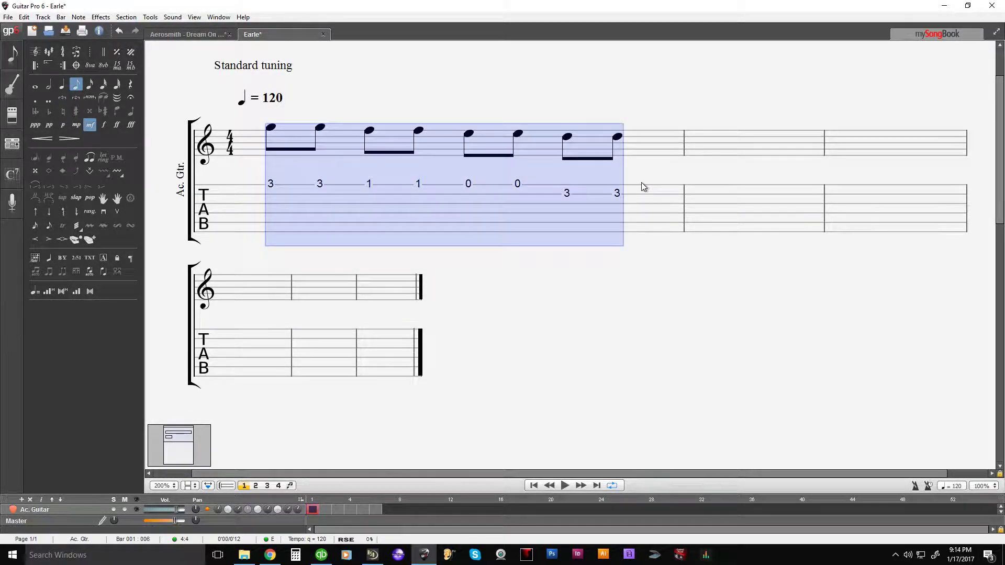
click(455, 229)
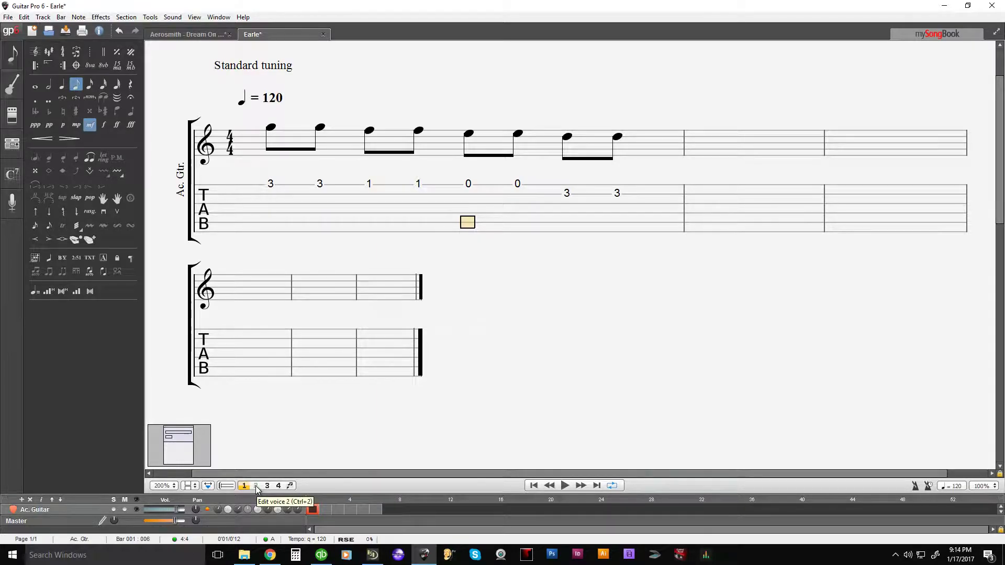
Switch editing to voice 2 and enter fret 3 on the fifth string as a quarter note on bar 1's first beat
click(256, 486)
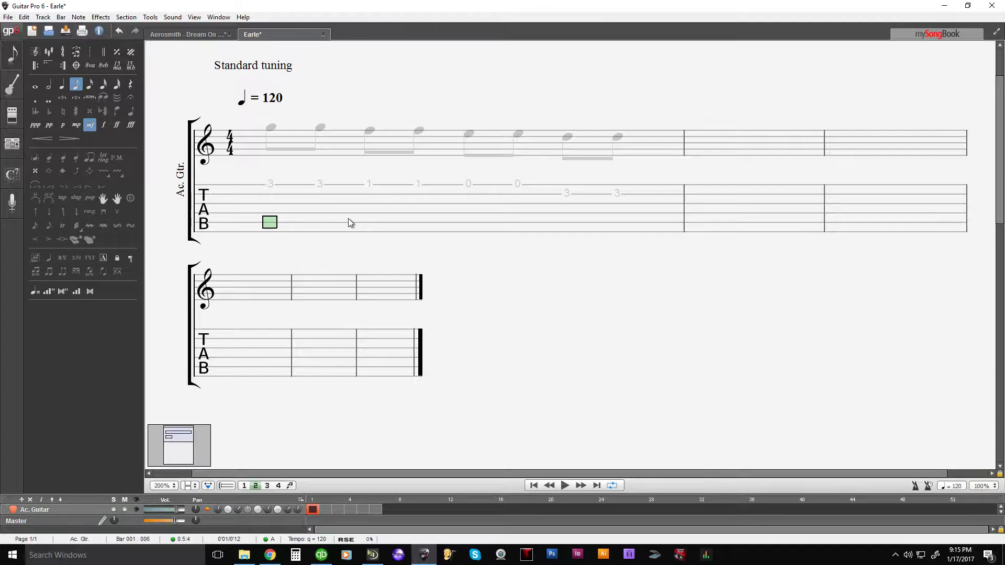
text(3)
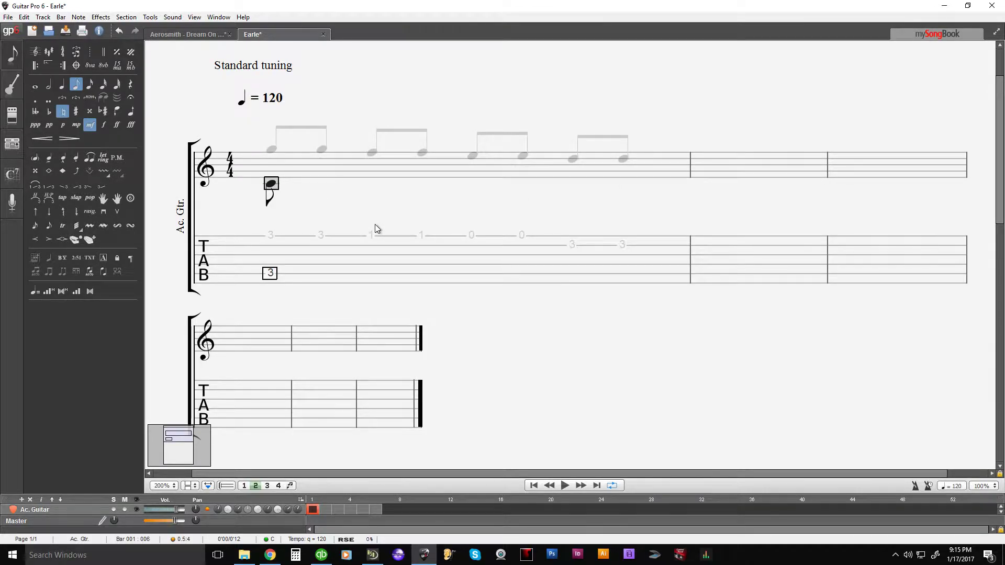
click(62, 85)
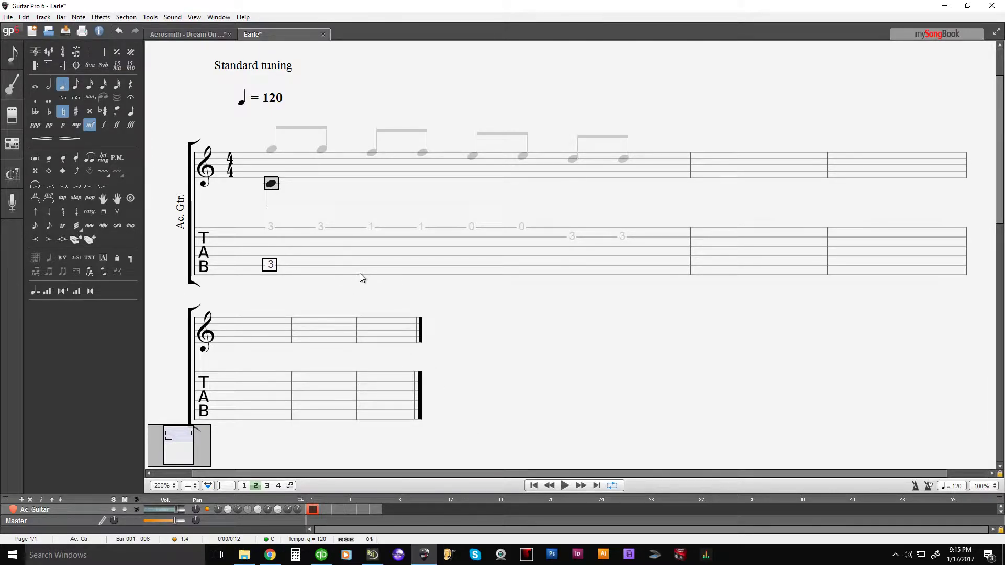
Enter fret 3 on the sixth string as a quarter note on bar 1's second beat in voice 2
key(Right)
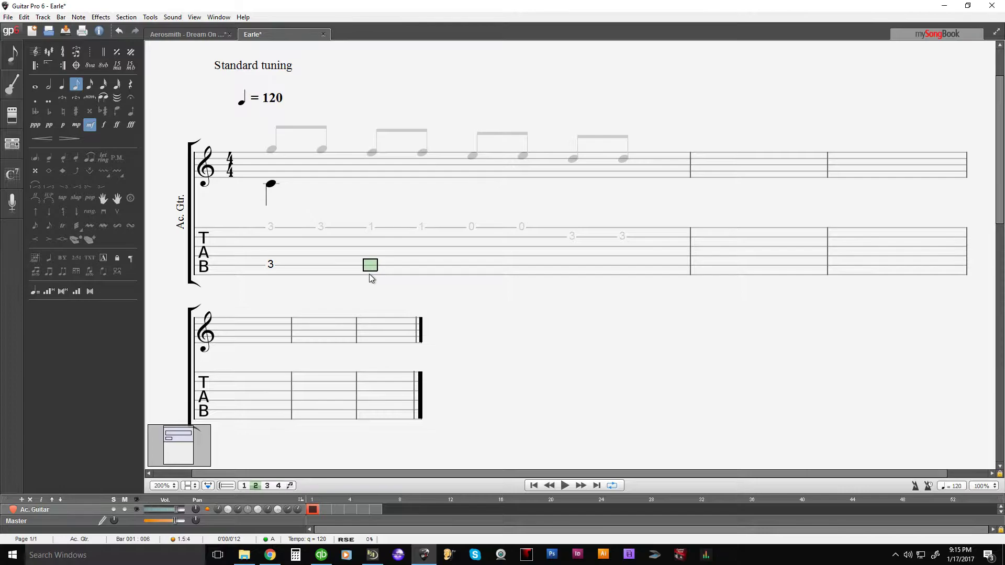
text(3)
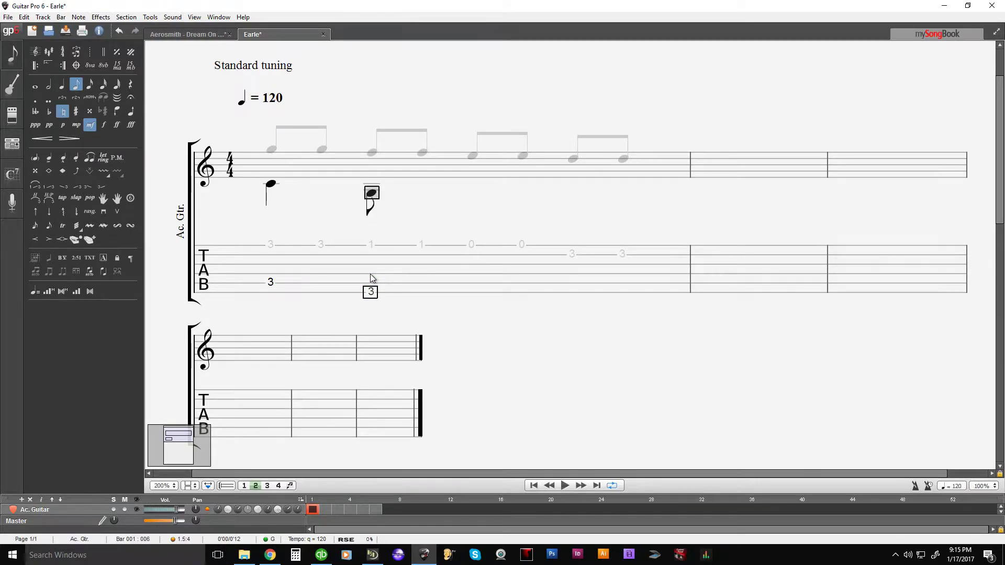
click(62, 84)
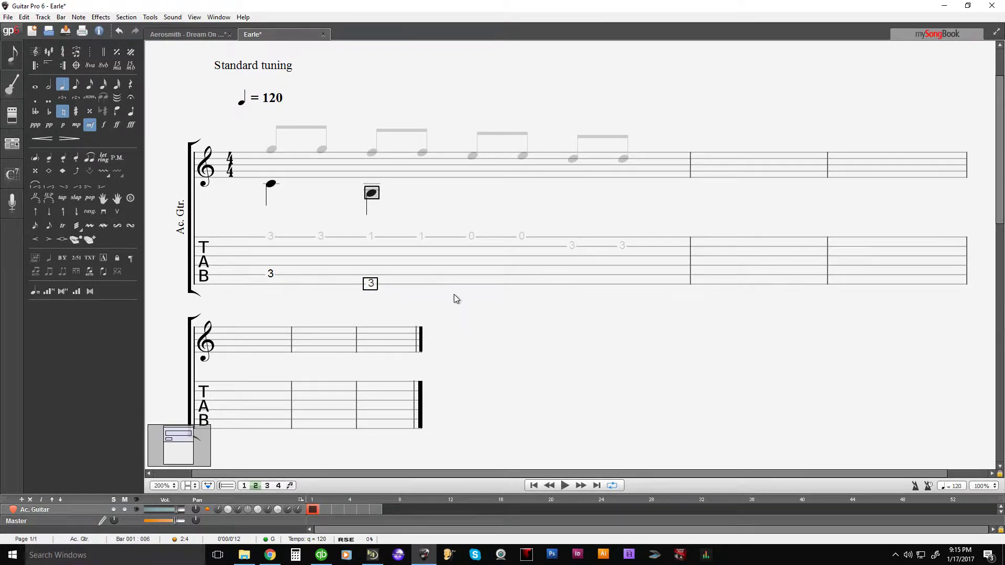
Enter fret 3 on the fifth string as a quarter note on bar 1's third beat in voice 2
click(473, 276)
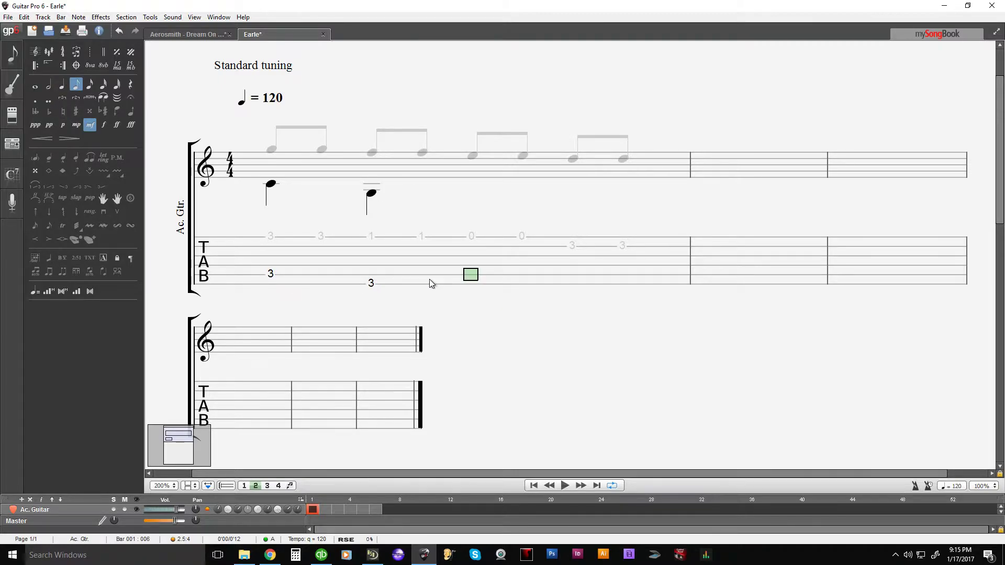
shift+click(422, 268)
key(Escape)
key(3)
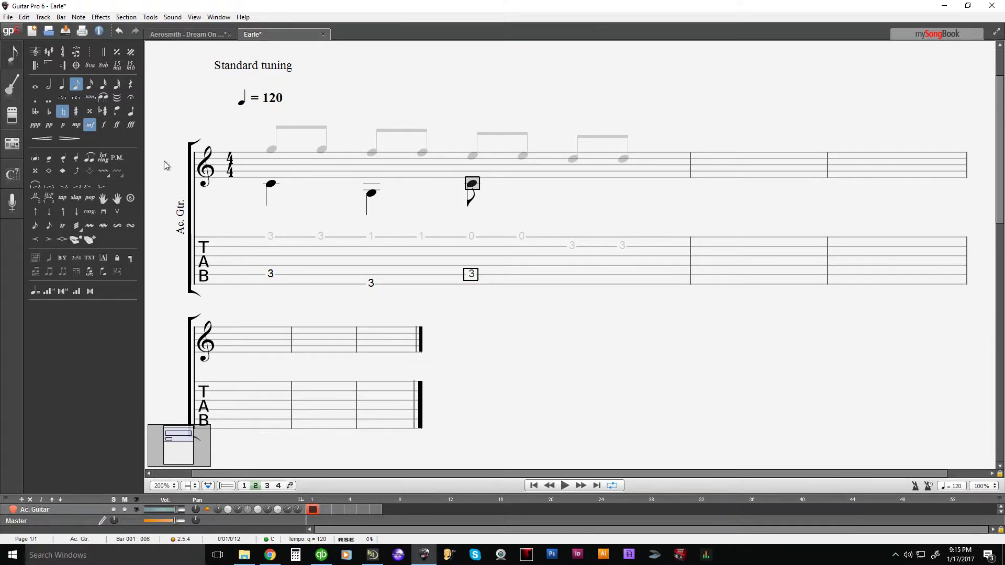
click(63, 85)
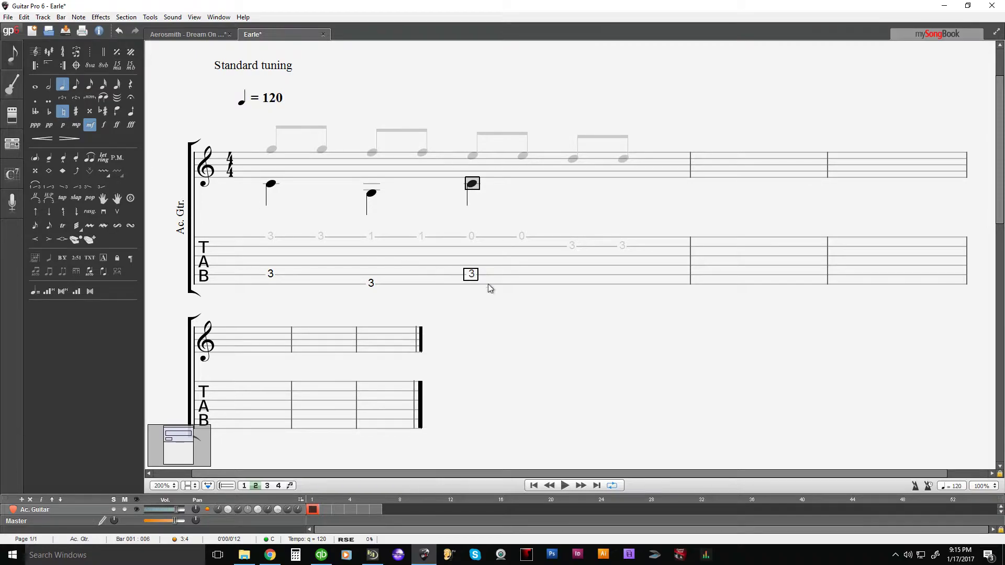
Enter fret 3 on the sixth string as a quarter note on bar 1's fourth beat in voice 2
click(579, 284)
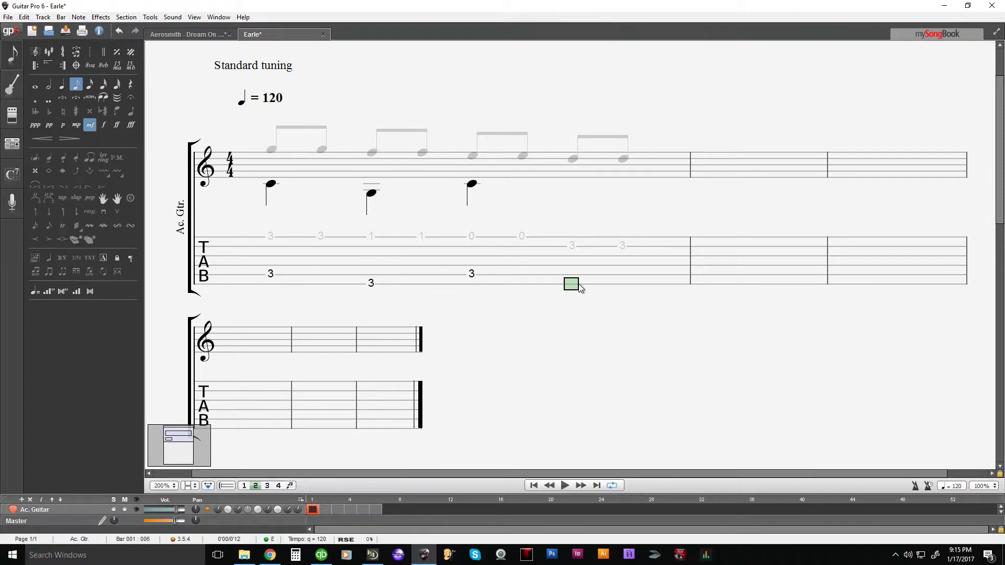
click(63, 87)
text(3)
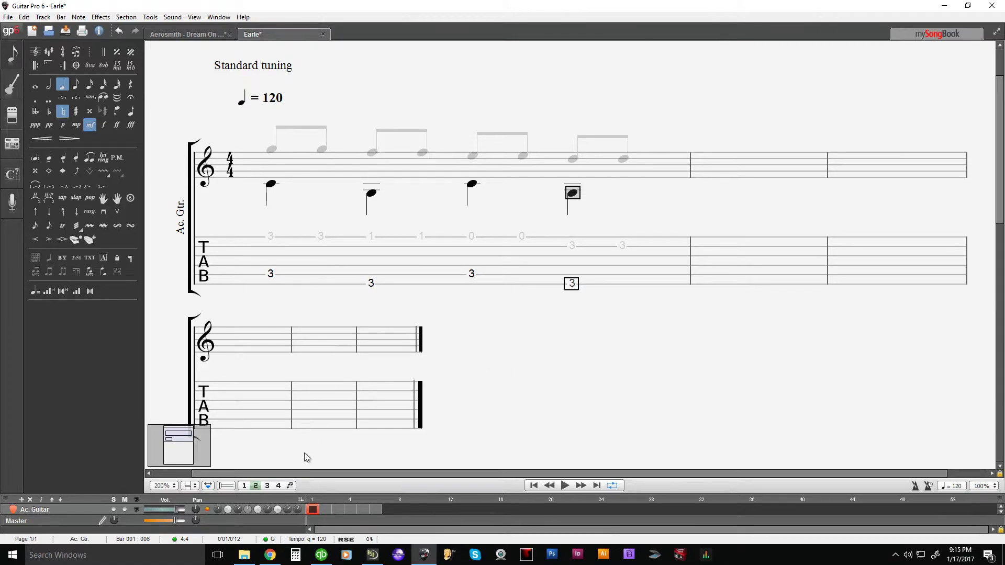
Turn on multivoice editing so both voices are fully shown, and play back bar 1 from its beginning
click(289, 488)
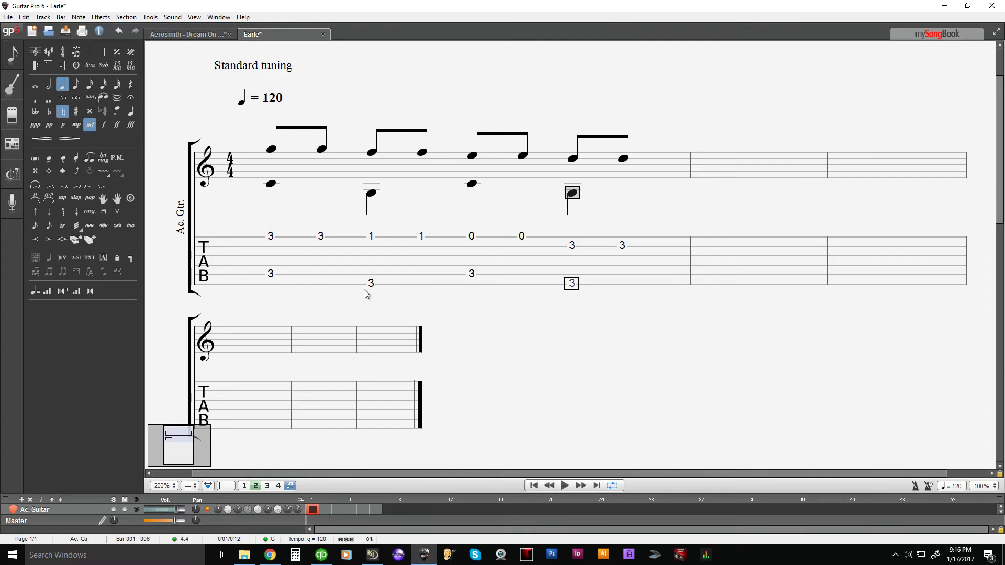
click(271, 265)
key(space)
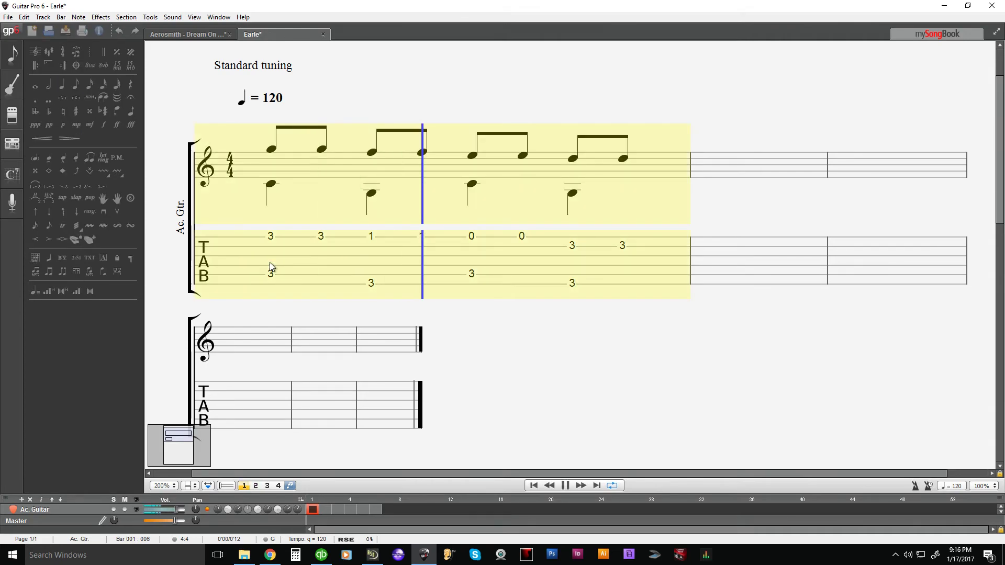
key(space)
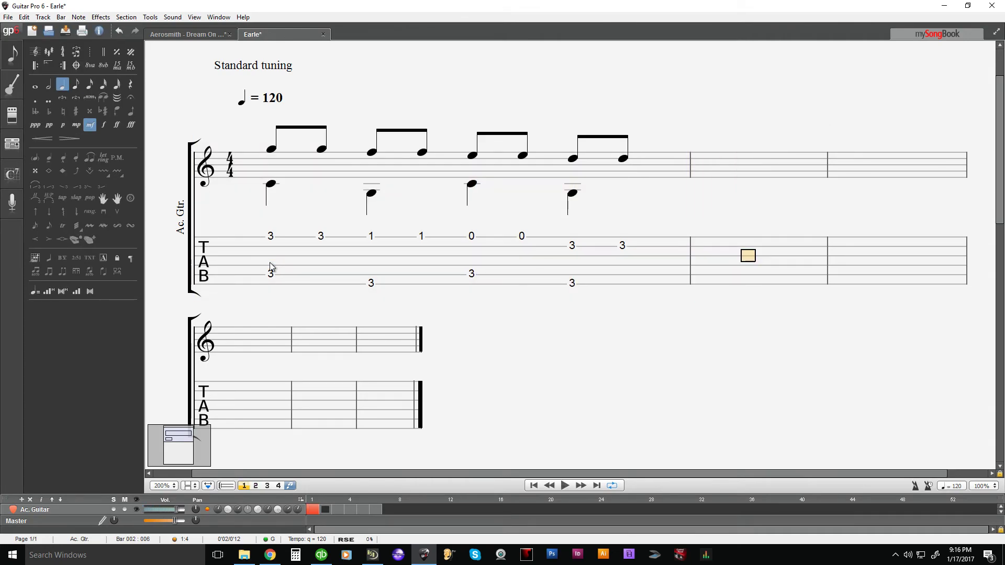